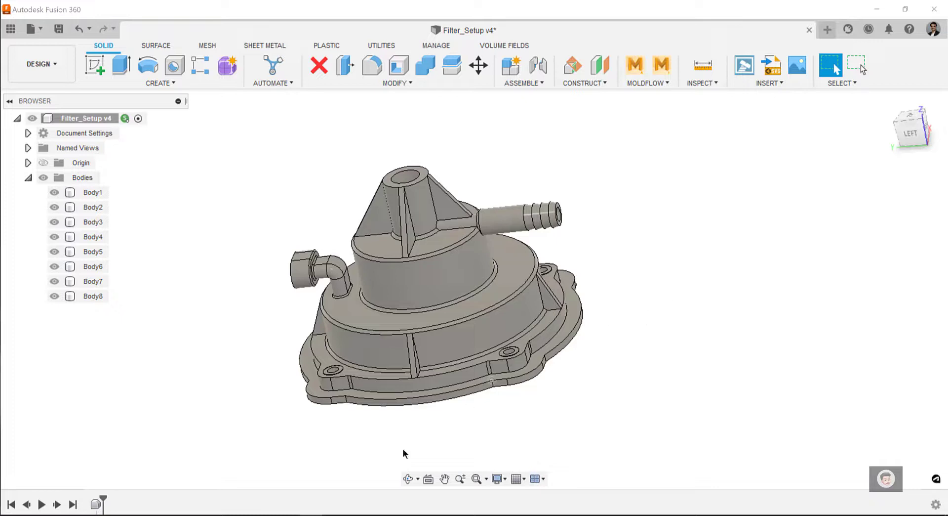
left_click(252, 494)
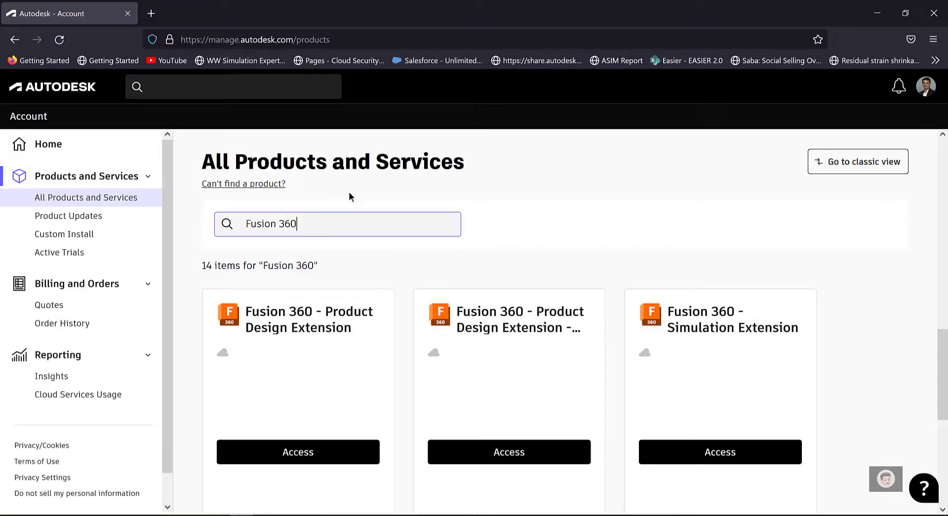
left_click(271, 39)
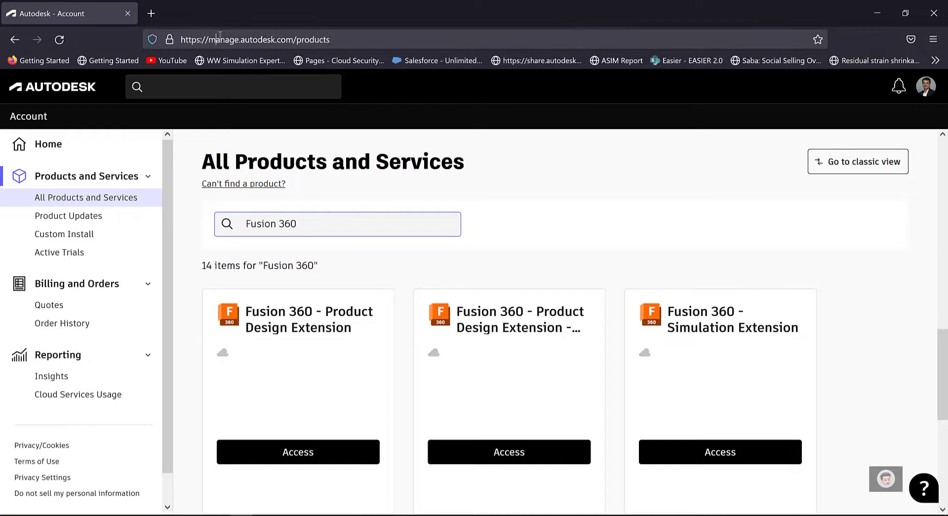
key("Escape")
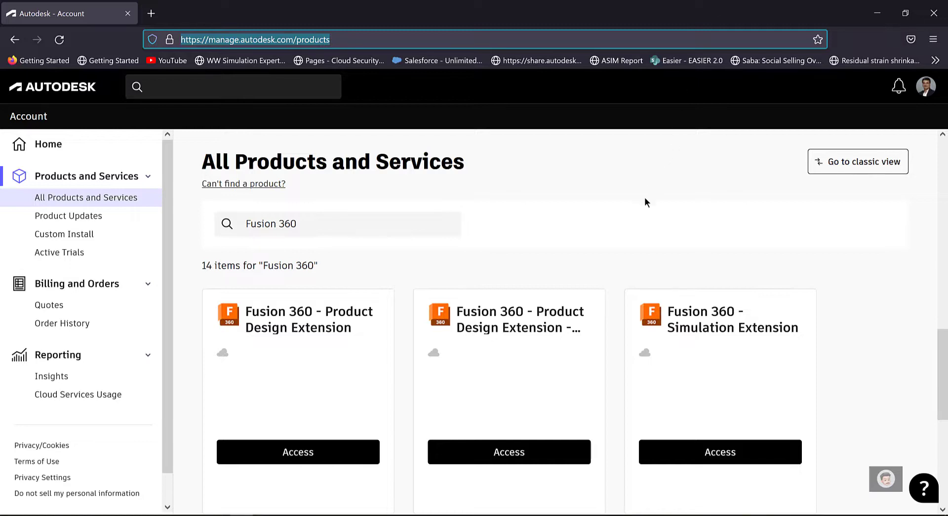
scroll(645, 202, "down", 2)
scroll(644, 202, "up", 2)
- Return to the Filter_Setup v4 design and orbit and zoom to inspect the valve housing
key("alt+Tab")
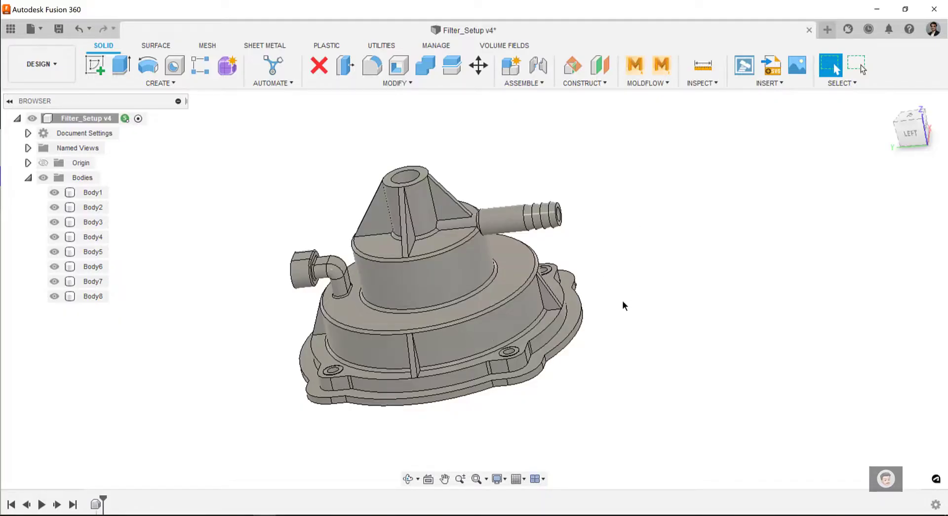
middle_click_drag(622, 292, 563, 235, "shift")
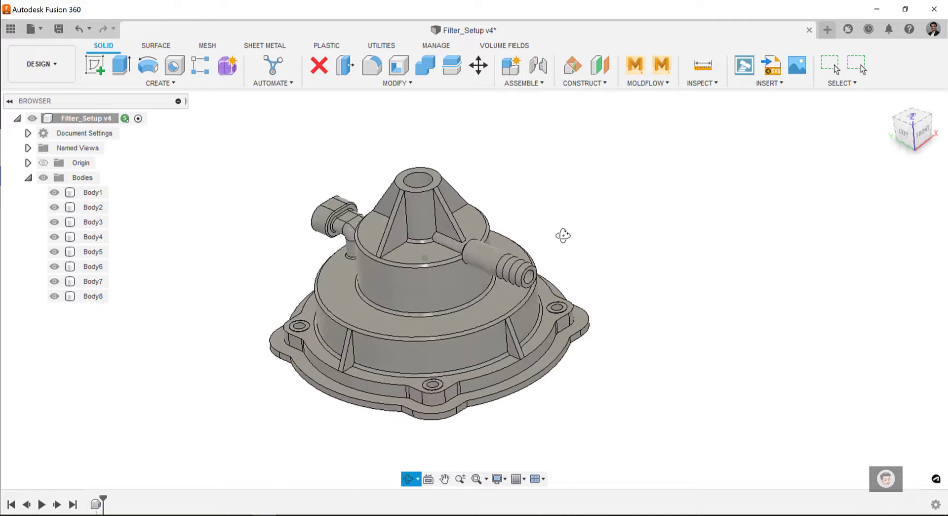
key("Escape")
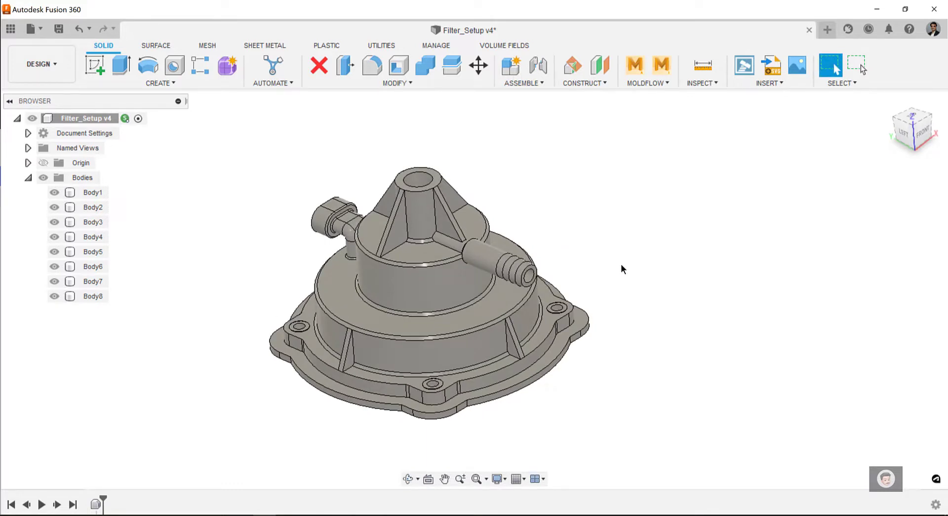
middle_click_drag(620, 269, 591, 256, "shift")
left_click(414, 322)
scroll(414, 322, "up", 3)
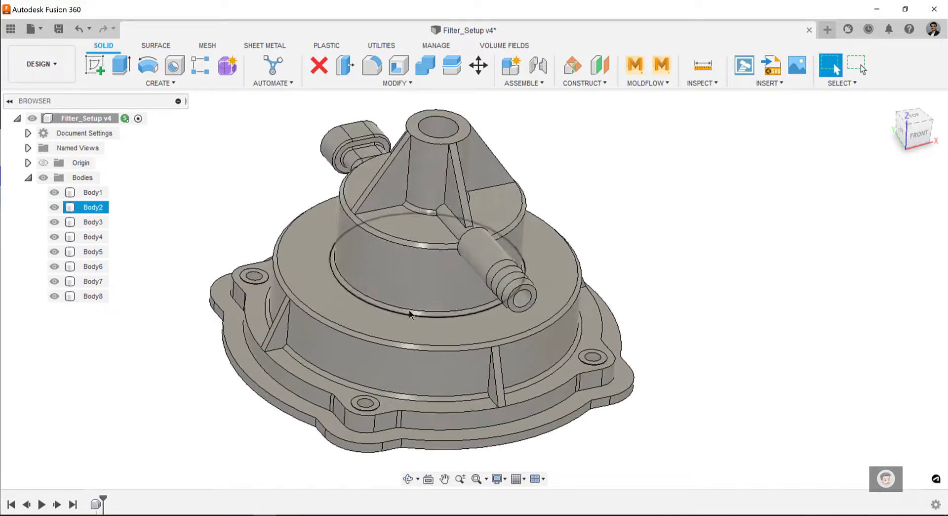
left_click(627, 289)
middle_click_drag(631, 286, 673, 243, "shift")
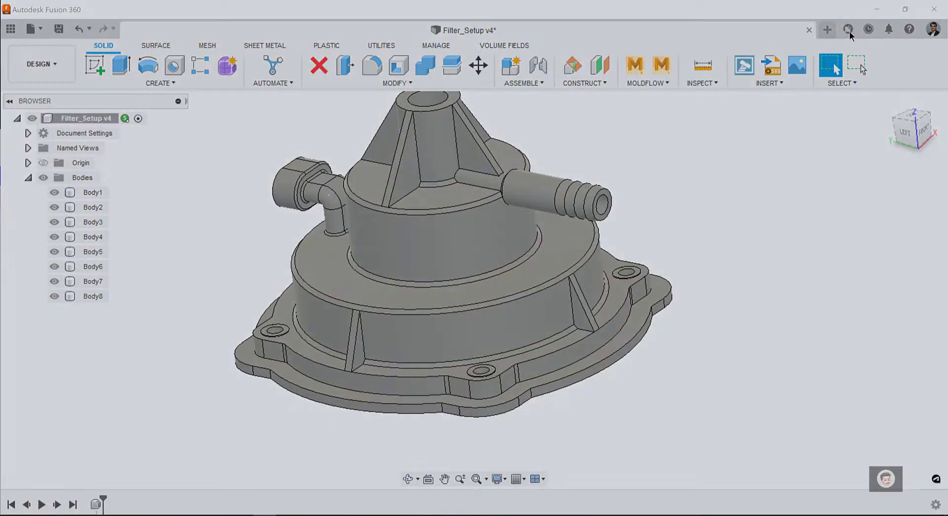
left_click(849, 31)
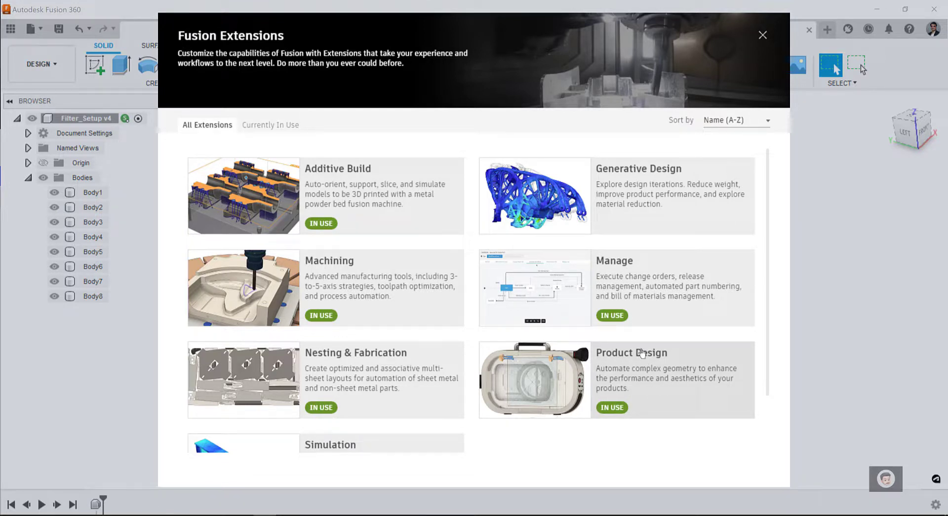
left_click(763, 35)
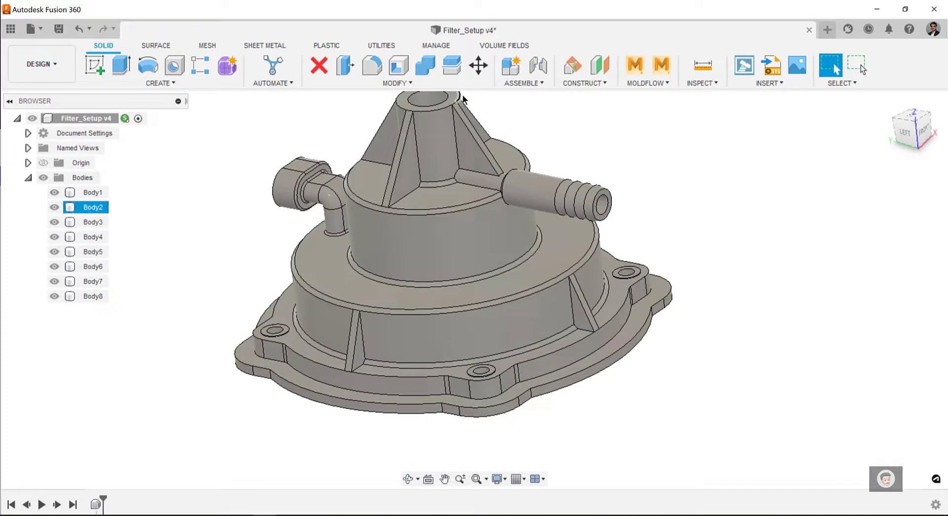
- Switch the ribbon to the PLASTIC tool set
left_click(330, 45)
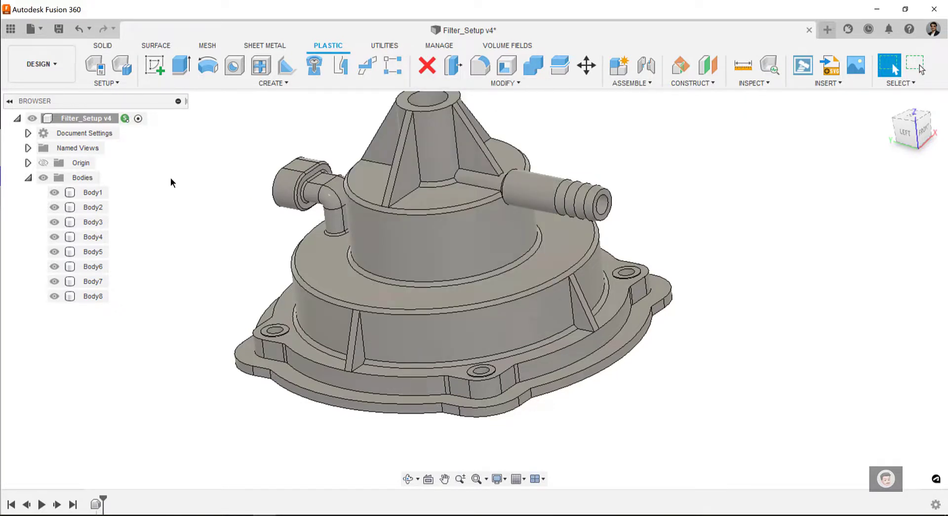
left_click(88, 118)
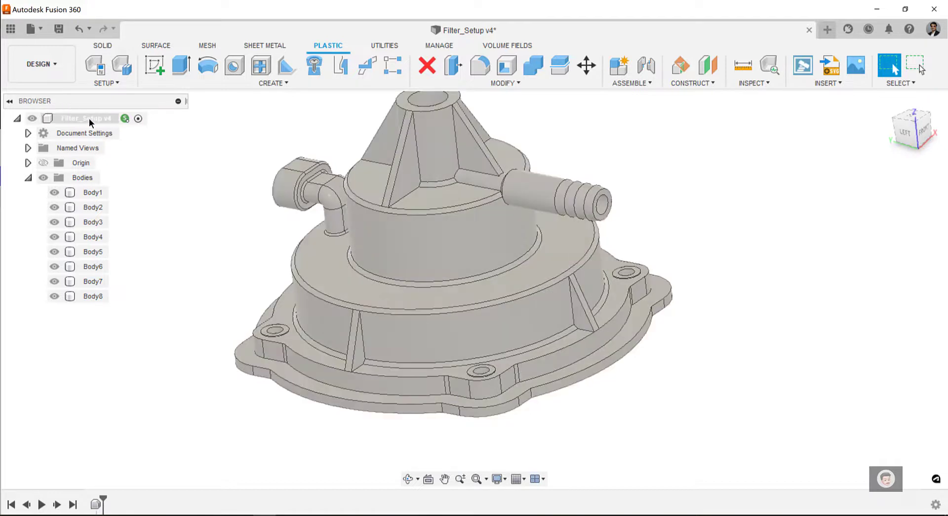
right_click(90, 118)
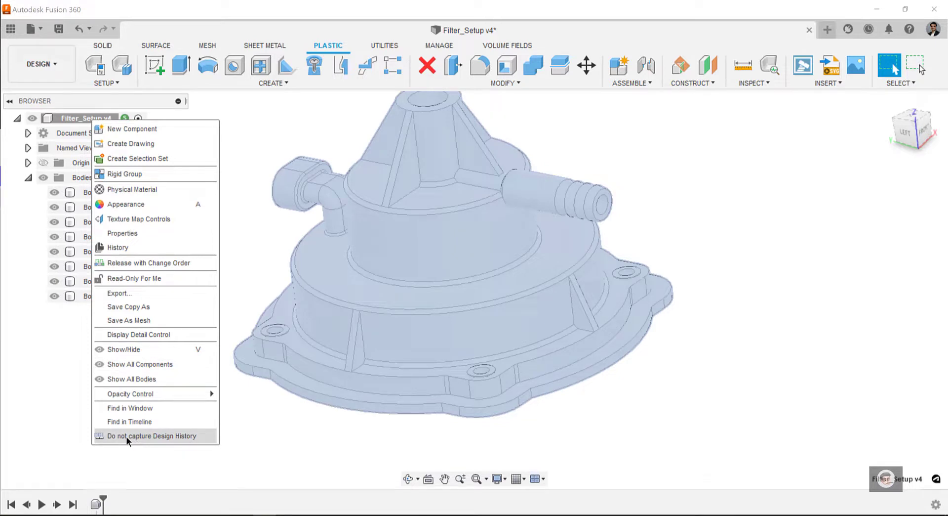
left_click(254, 435)
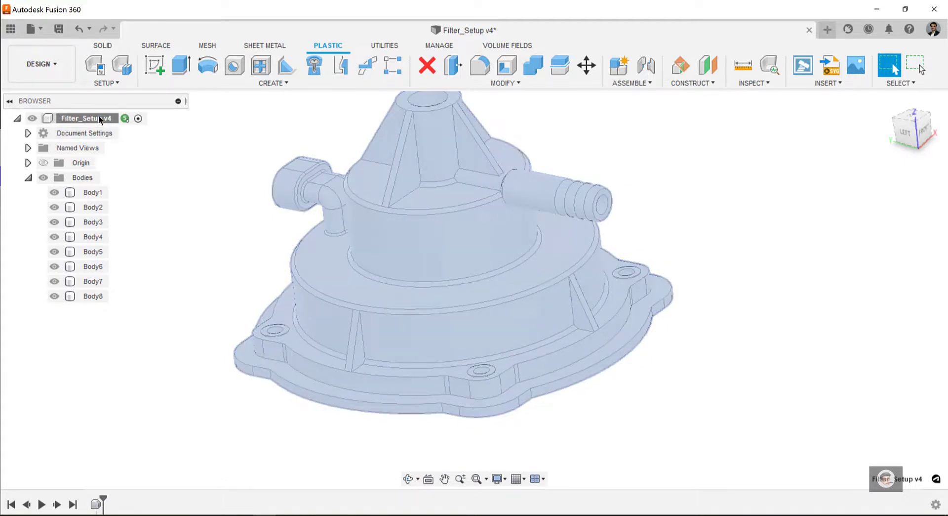
left_click(99, 118)
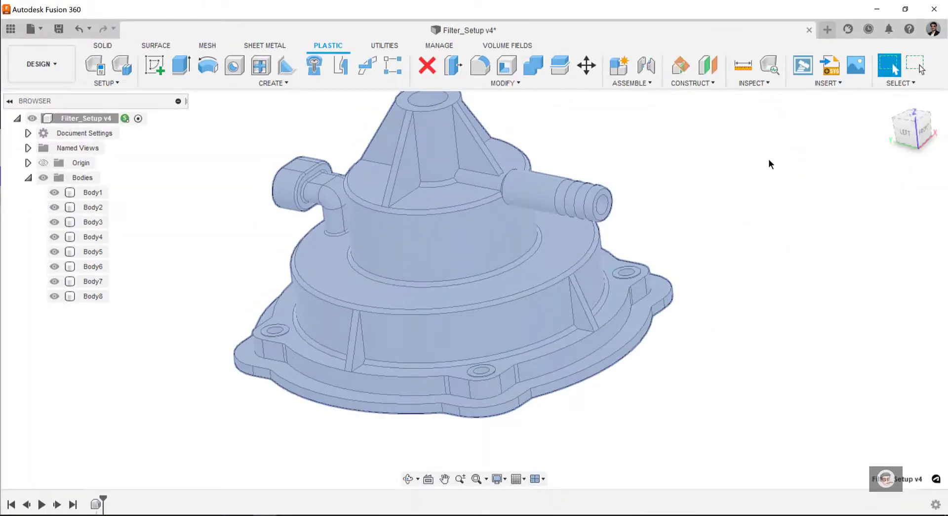
- Start a Design Advice analysis with Body2 picked as the solid body
left_click(769, 159)
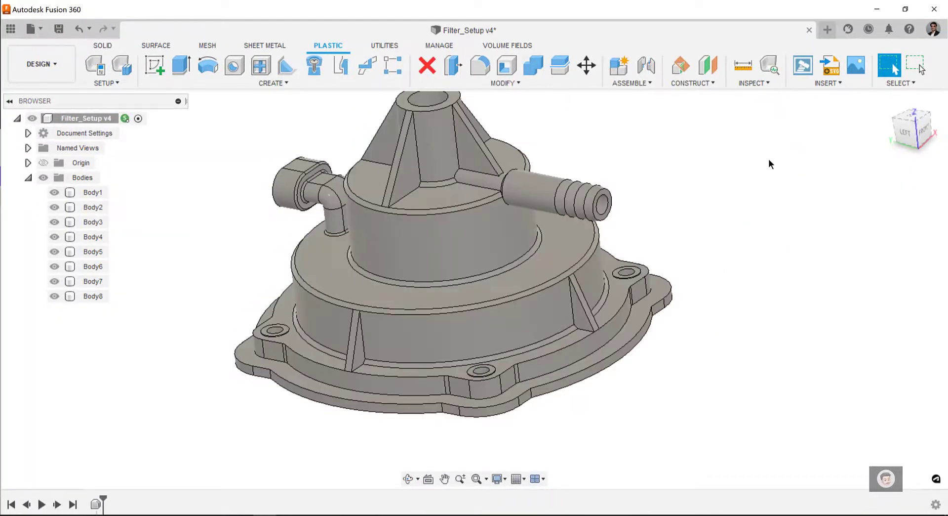
left_click(768, 69)
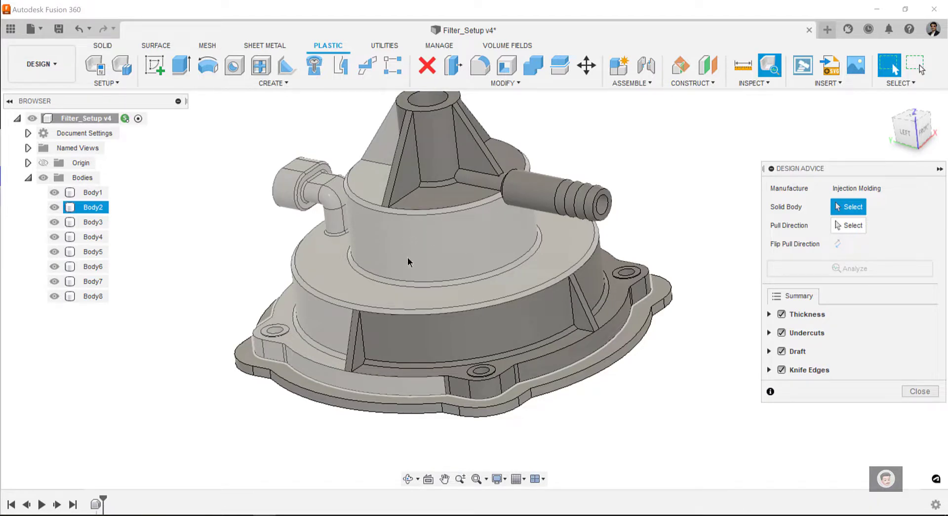
left_click(495, 310)
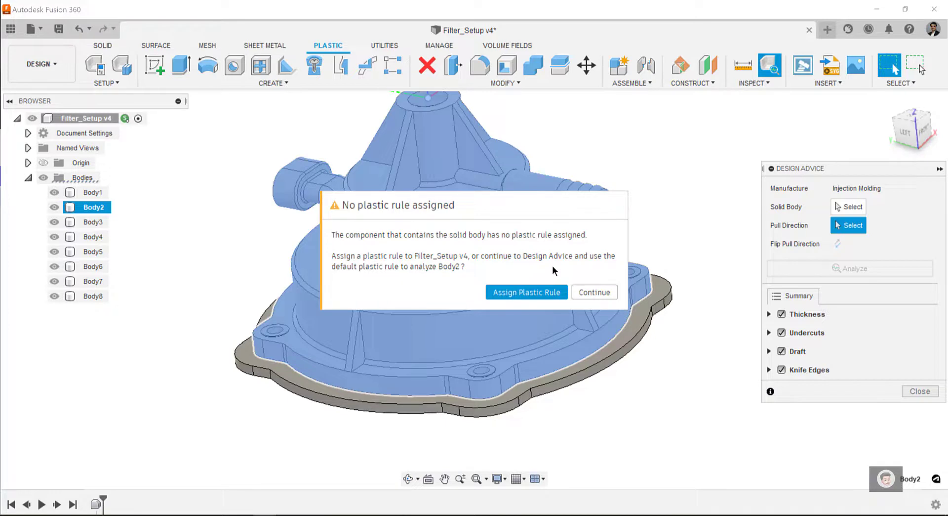
- Assign the Nylon (PA6) (2.5mm) library plastic rule to the Filter_Setup v4 component
left_click(531, 294)
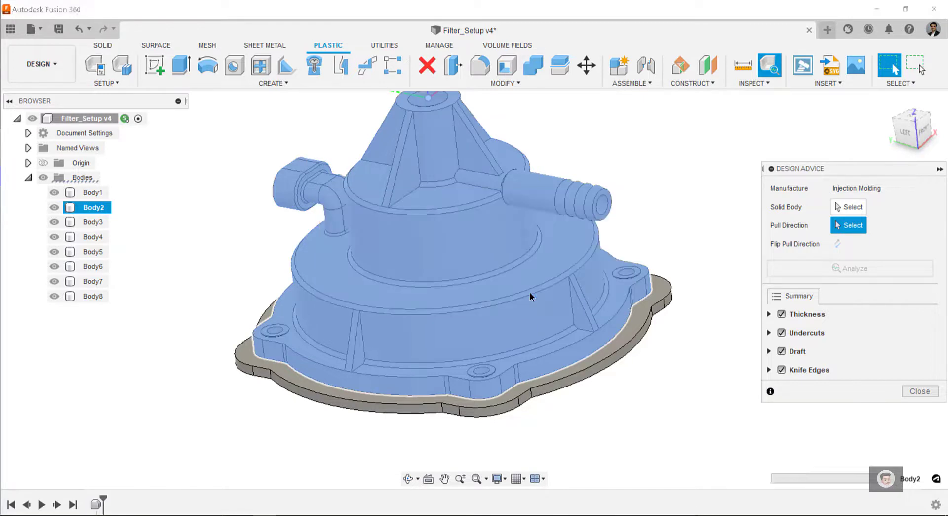
left_click_drag(639, 165, 265, 163)
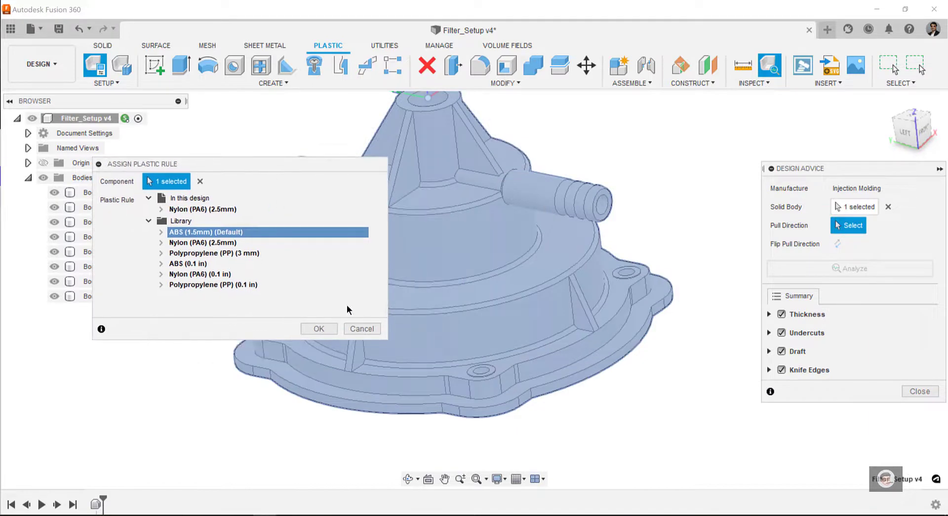
left_click_drag(388, 339, 504, 430)
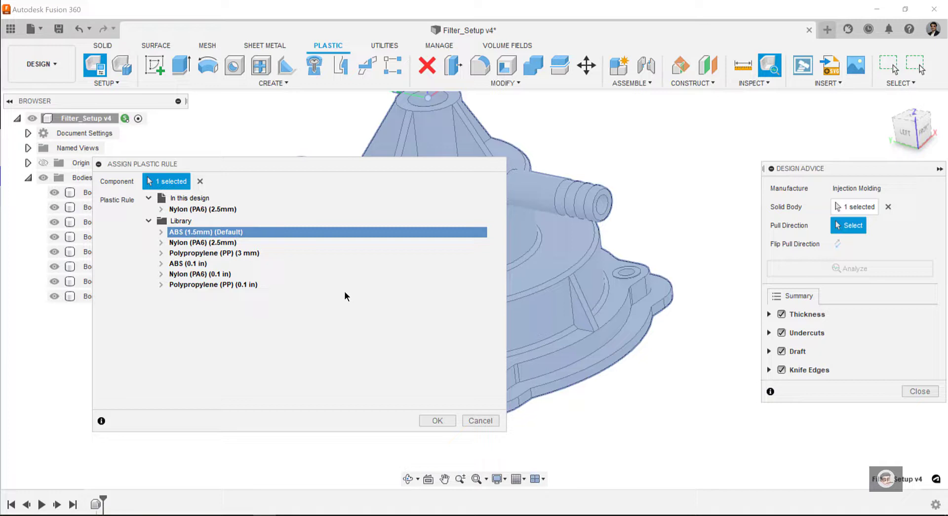
left_click(161, 231)
left_click(160, 322)
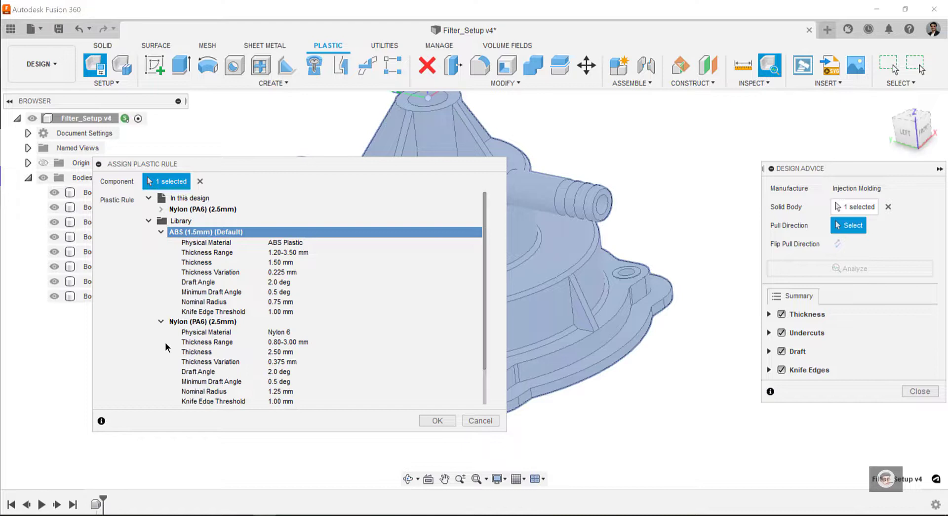
scroll(230, 346, "down", 2)
left_click(221, 276)
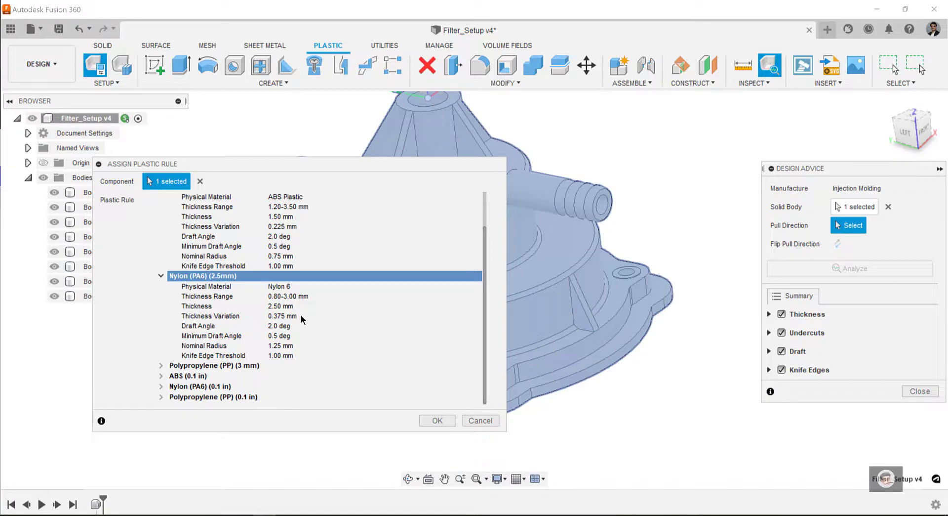
left_click(435, 420)
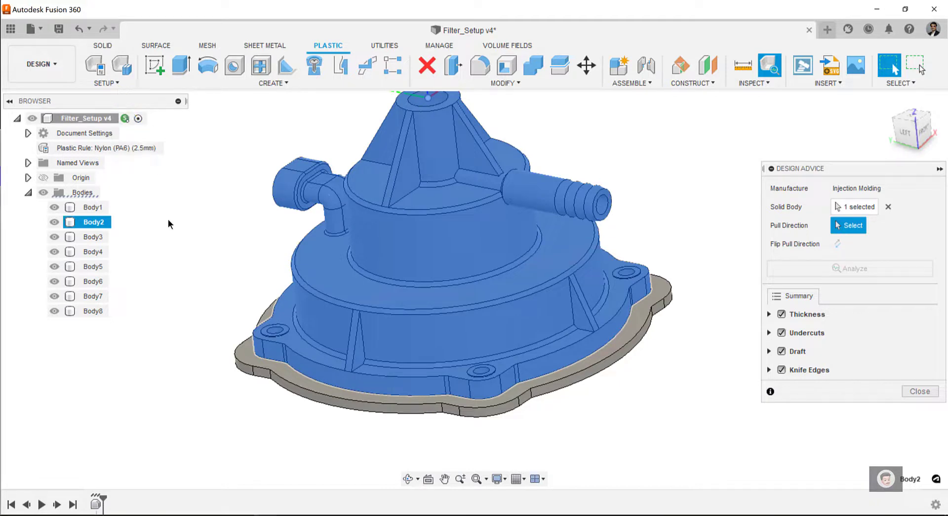
- Open the plastic rule manager and start a new rule based on Nylon (PA6) (2.5mm)
left_click(124, 72)
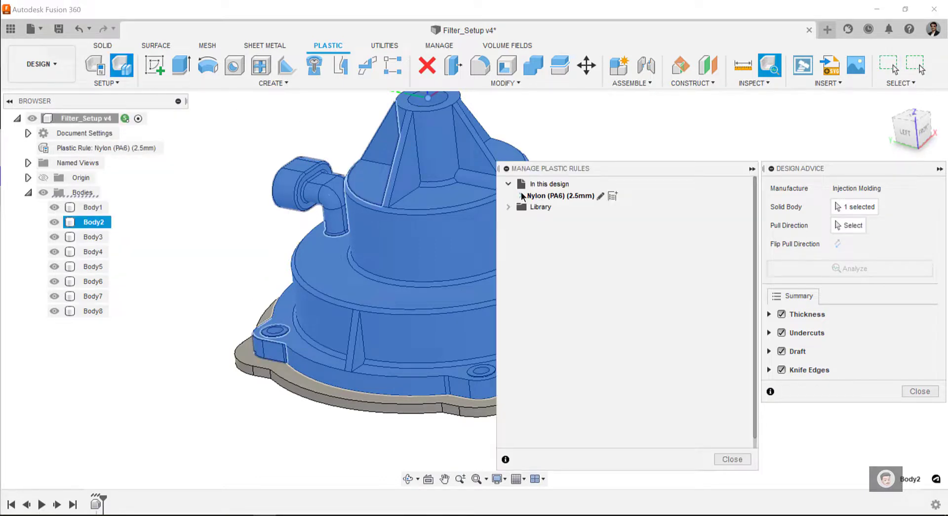
left_click(521, 195)
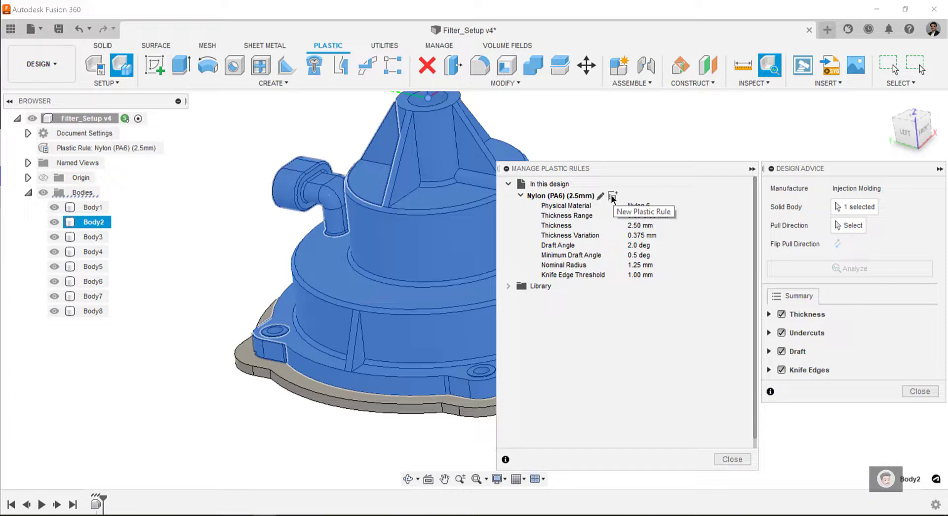
left_click(613, 197)
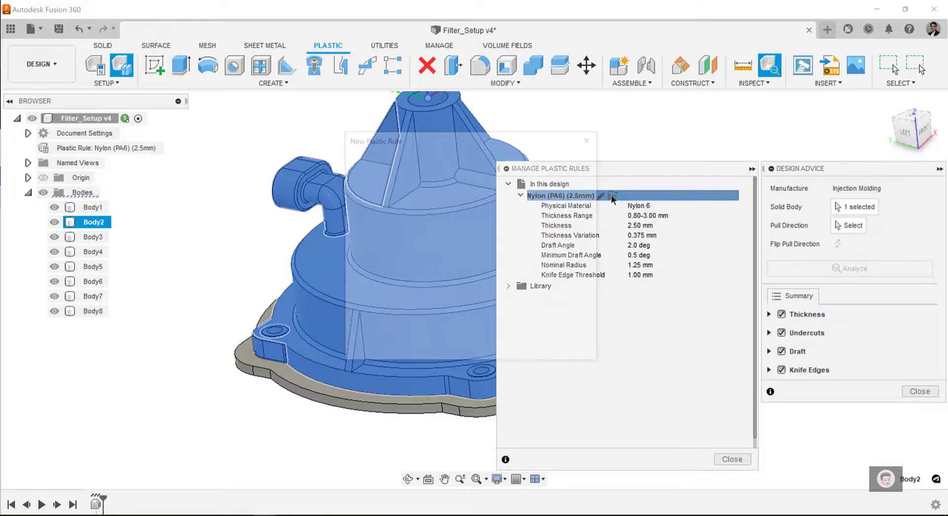
left_click(436, 166)
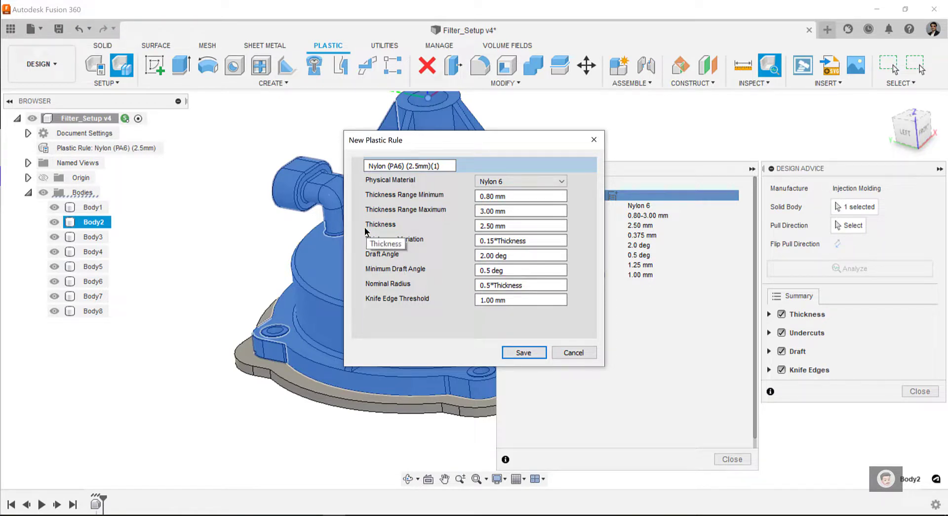
- Browse the physical materials keeping Nylon 6, then discard the new rule and close the manager
left_click(517, 181)
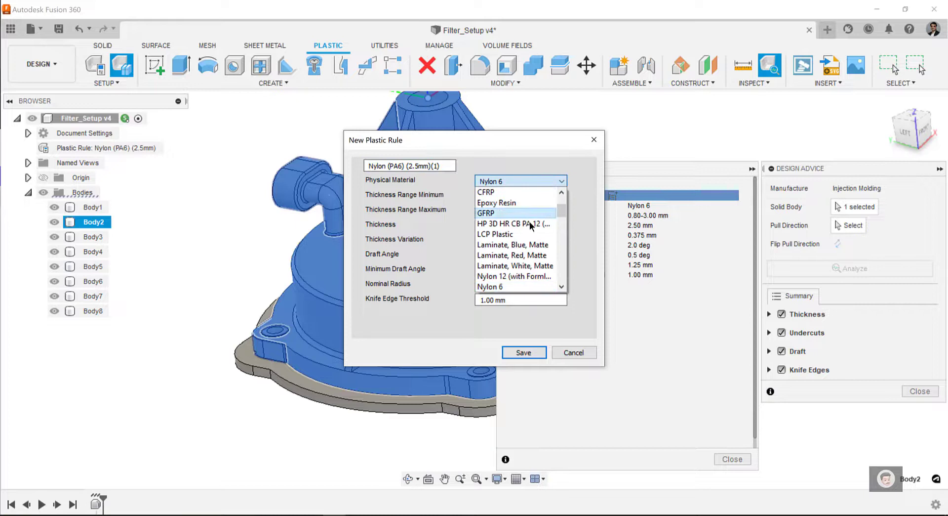
scroll(529, 232, "down", 3)
scroll(529, 233, "down", 4)
scroll(529, 233, "up", 12)
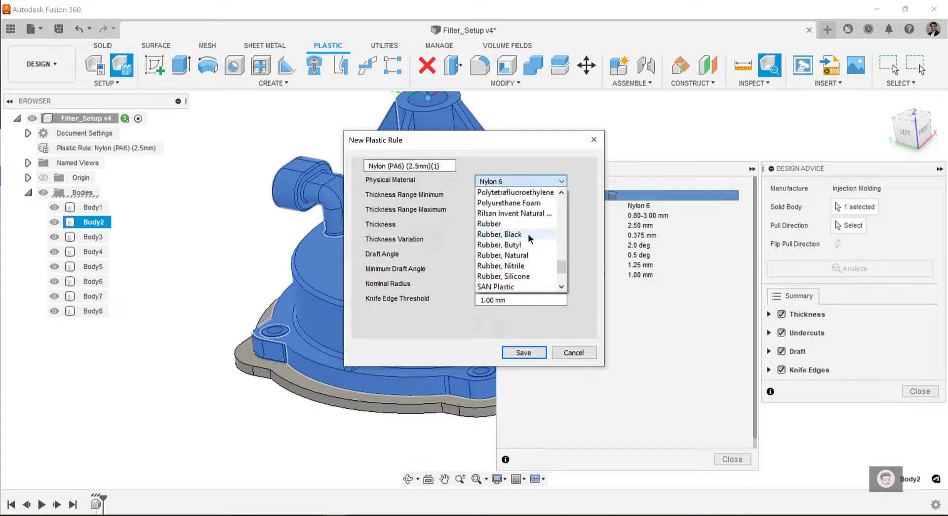
left_click(588, 212)
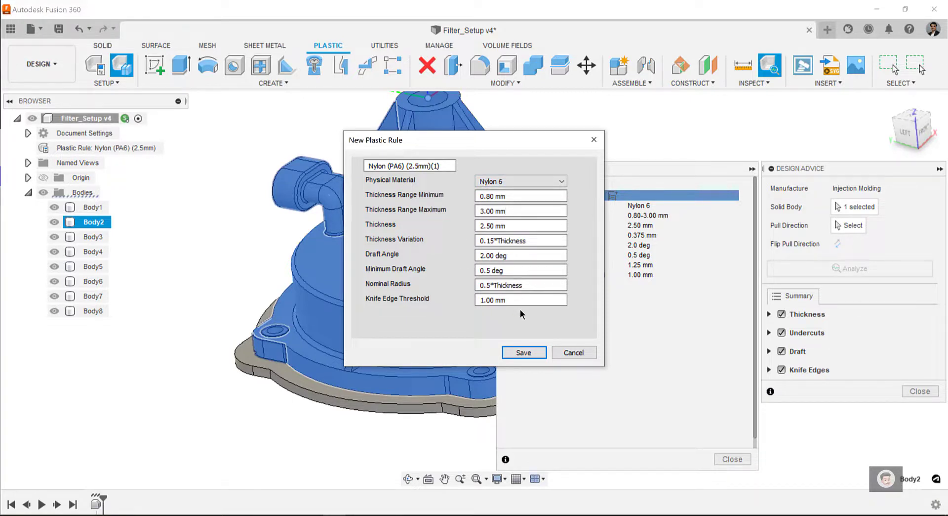
left_click(574, 352)
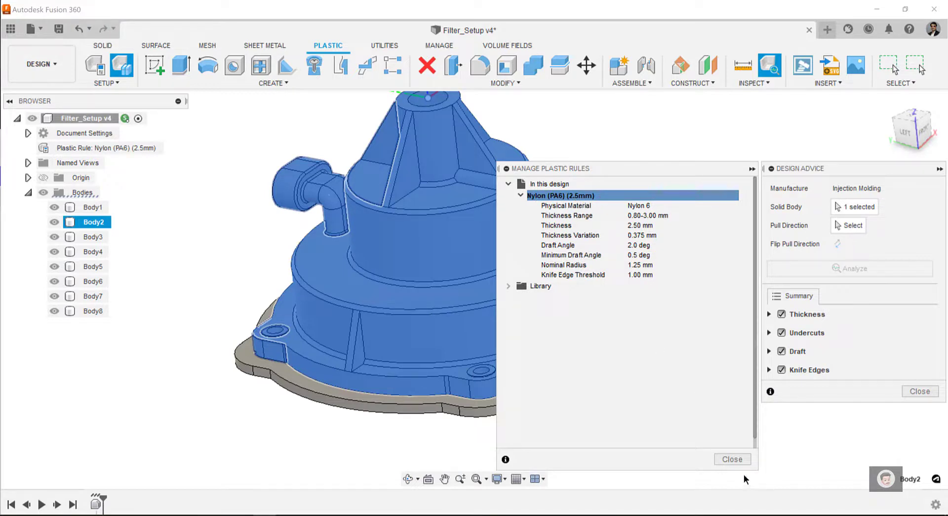
left_click(732, 459)
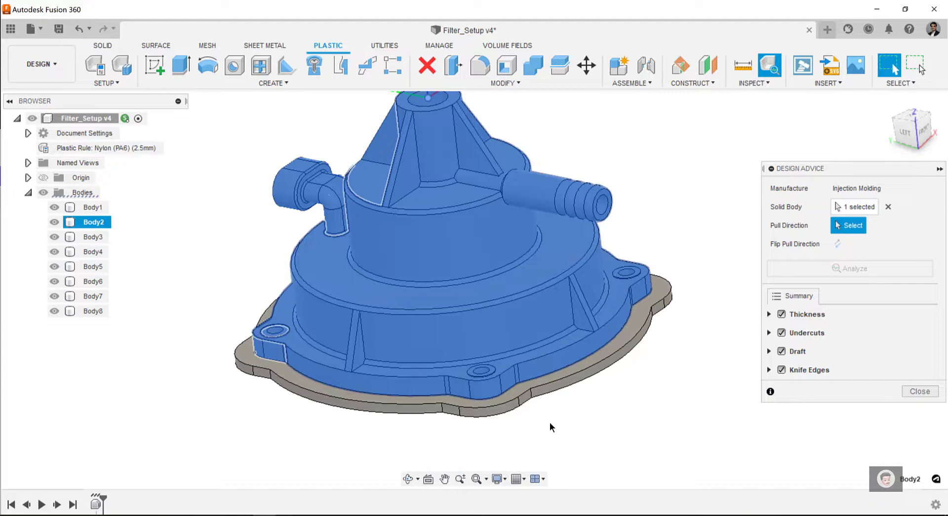
- Hide Body8, Body7, Body5, Body4, Body3 and Body1 so only Body2 remains visible
middle_click_drag(554, 425, 282, 396, "shift")
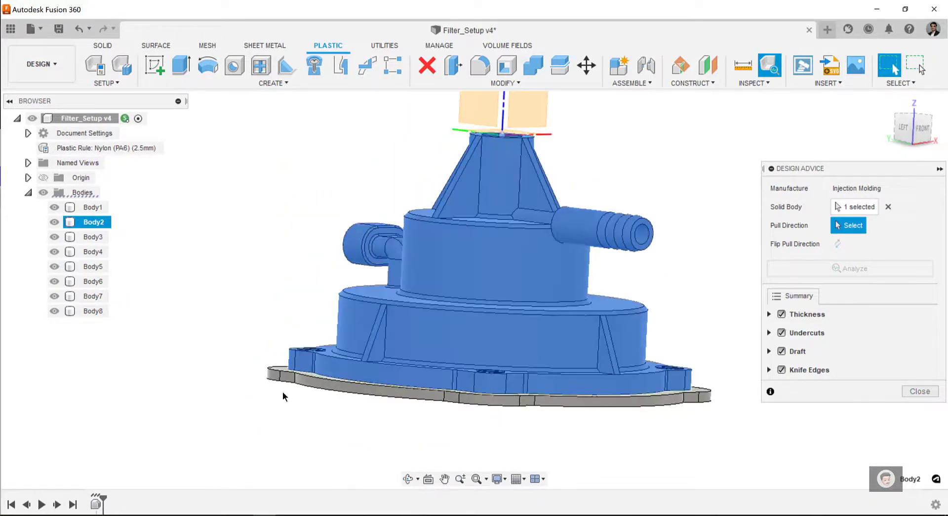
left_click(54, 311)
left_click(54, 296)
left_click(54, 266)
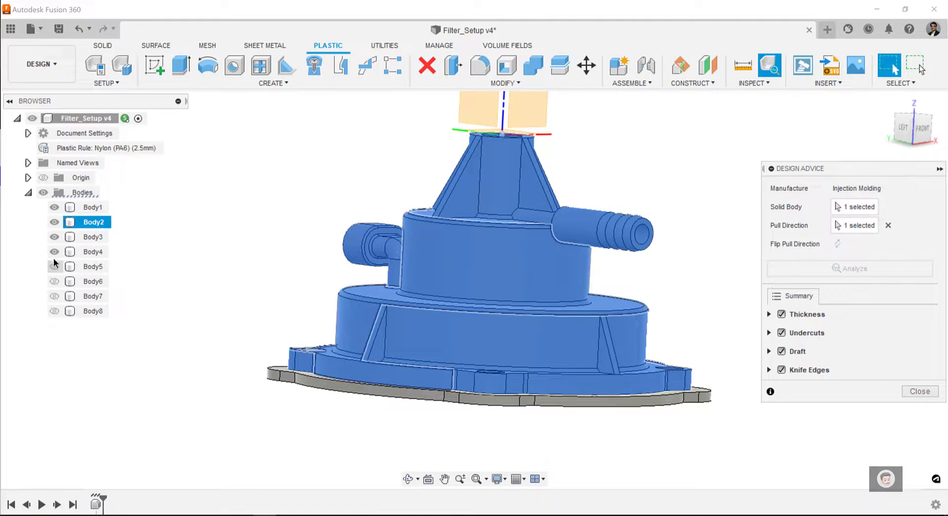
left_click(54, 252)
left_click(54, 236)
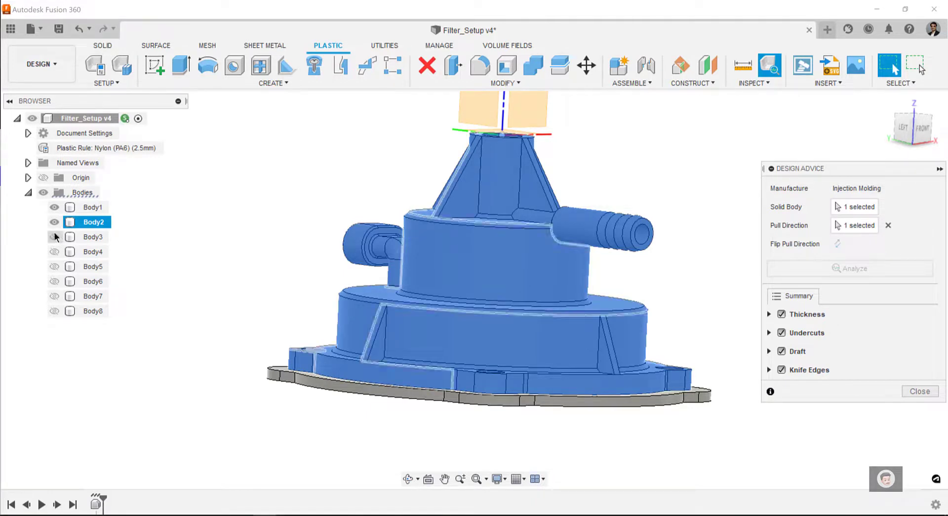
left_click(54, 207)
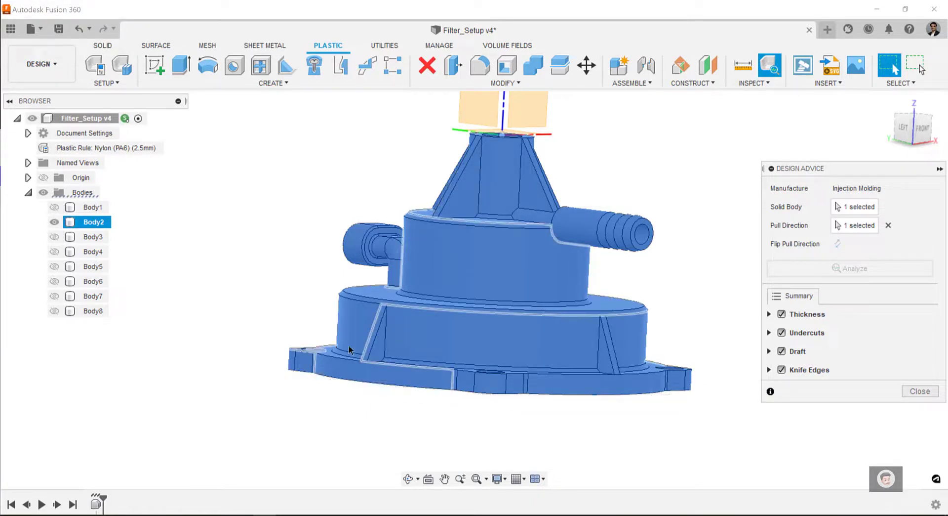
- Set the pull direction from Body2's bottom face and flip it to point upward
middle_click_drag(469, 398, 601, 301, "shift")
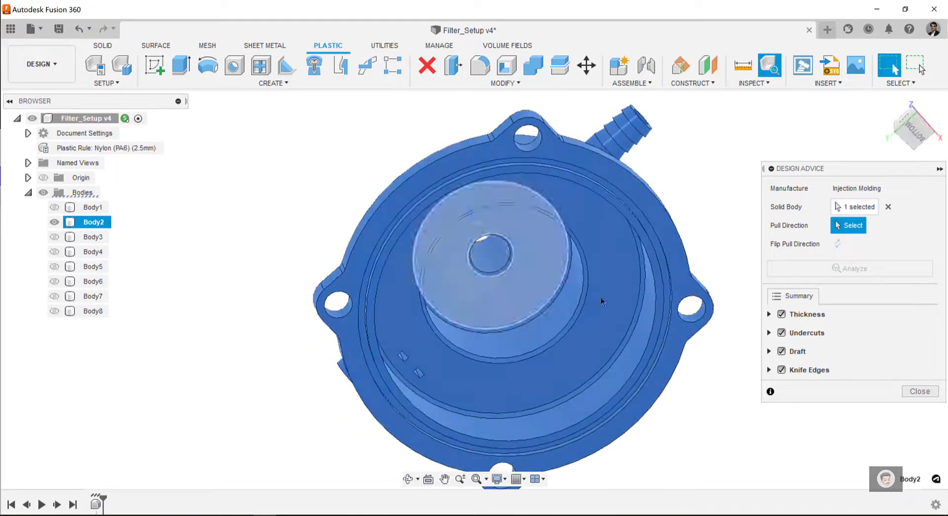
left_click(675, 248)
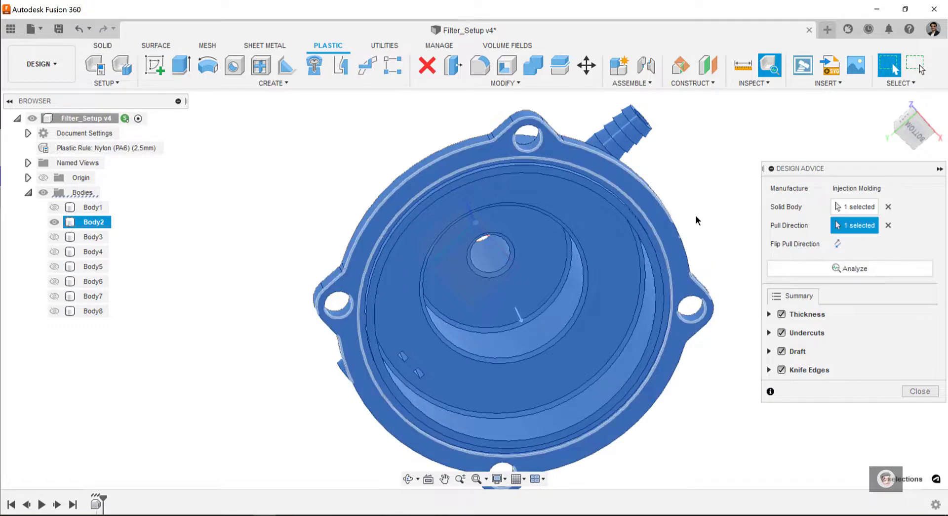
mouse_move(697, 216)
middle_mouse_down("shift")
mouse_move(676, 277)
mouse_move(698, 263)
mouse_move(698, 282)
mouse_move(657, 430)
middle_mouse_up("shift")
key("Escape")
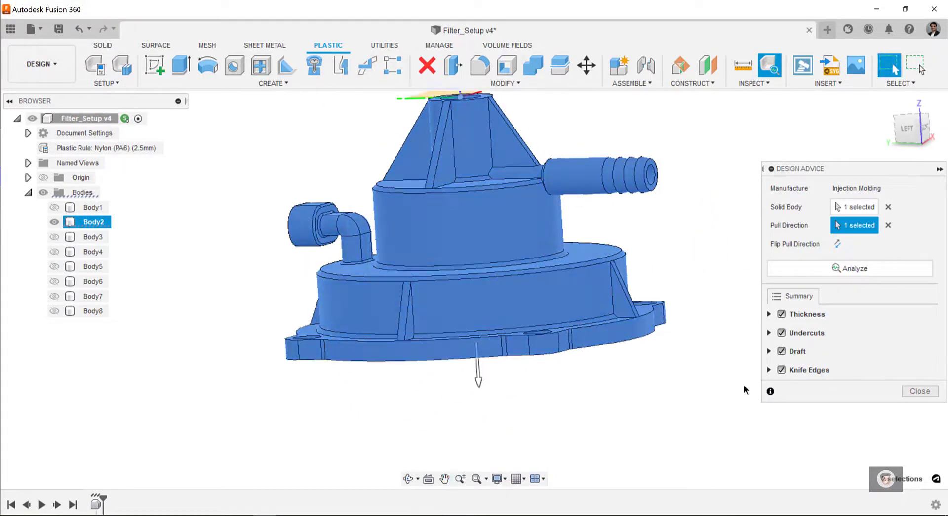
left_click(837, 244)
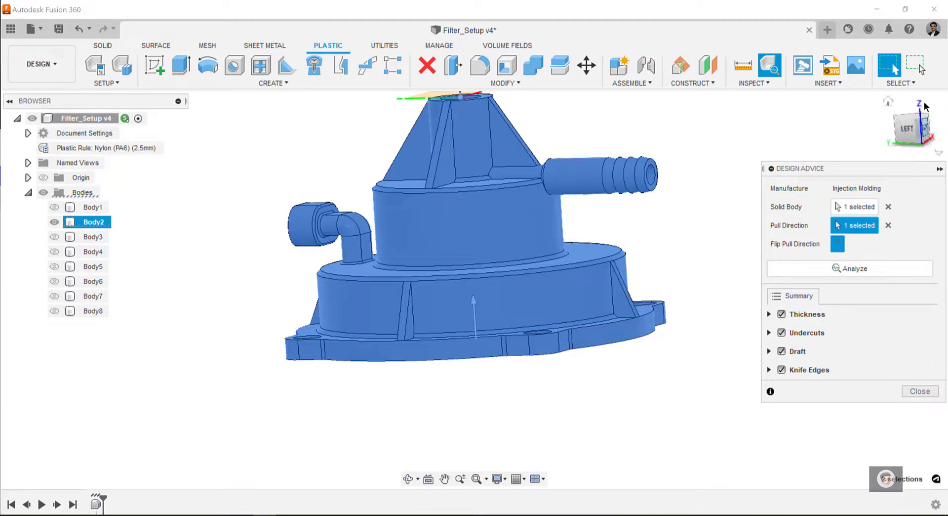
middle_click_drag(563, 375, 723, 357, "shift")
- Run the moulding analysis on Body2 and enlarge the results panel to review alerts
left_click(850, 267)
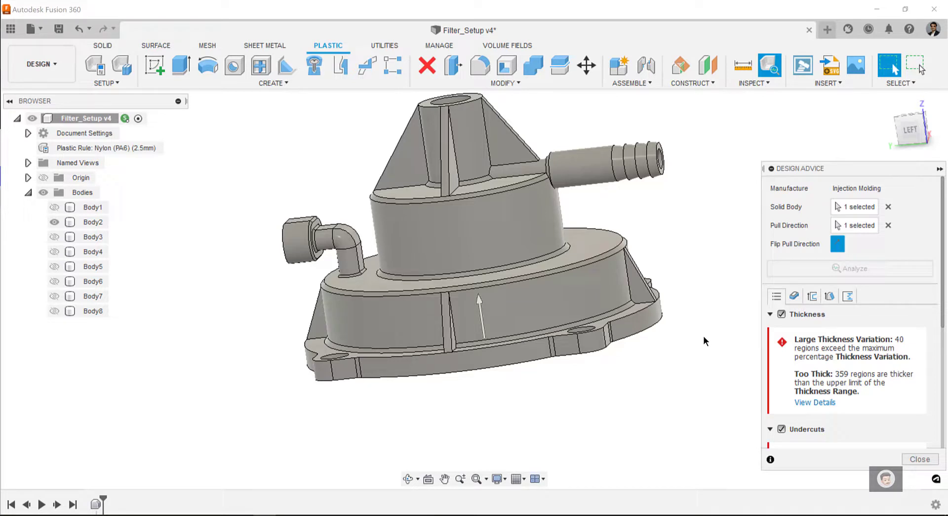
left_click_drag(837, 168, 808, 96)
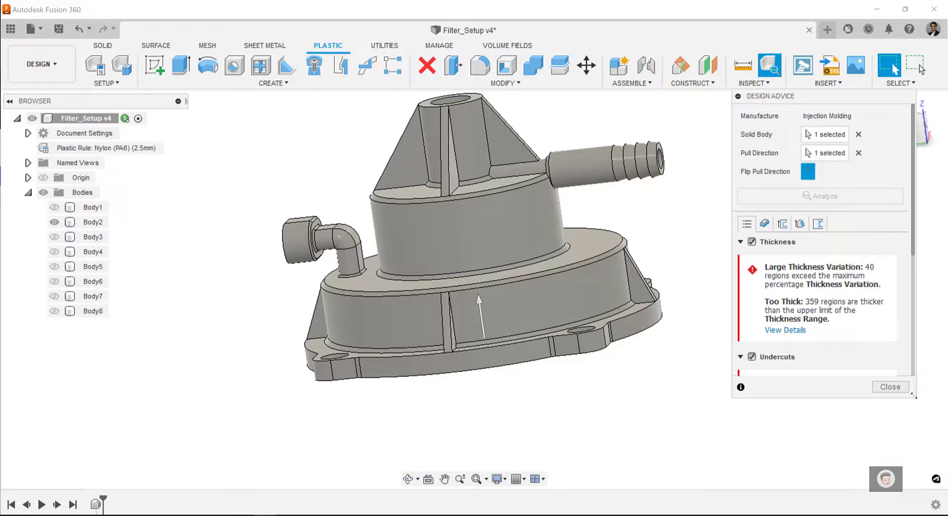
left_click_drag(917, 398, 918, 506)
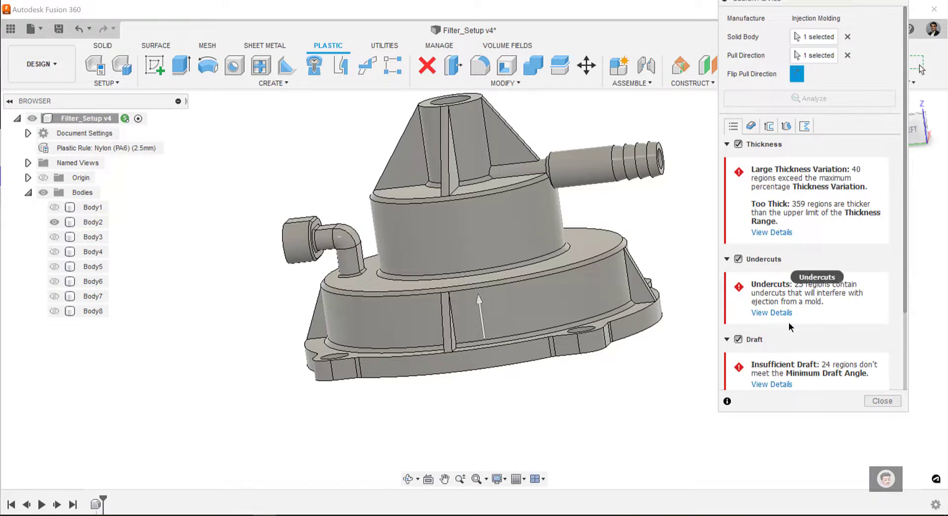
scroll(780, 296, "down", 2)
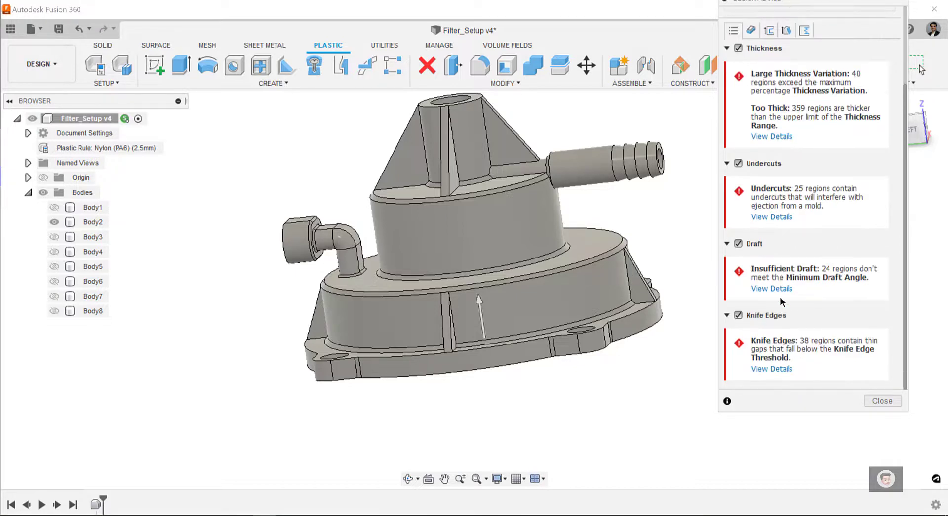
scroll(781, 349, "up", 2)
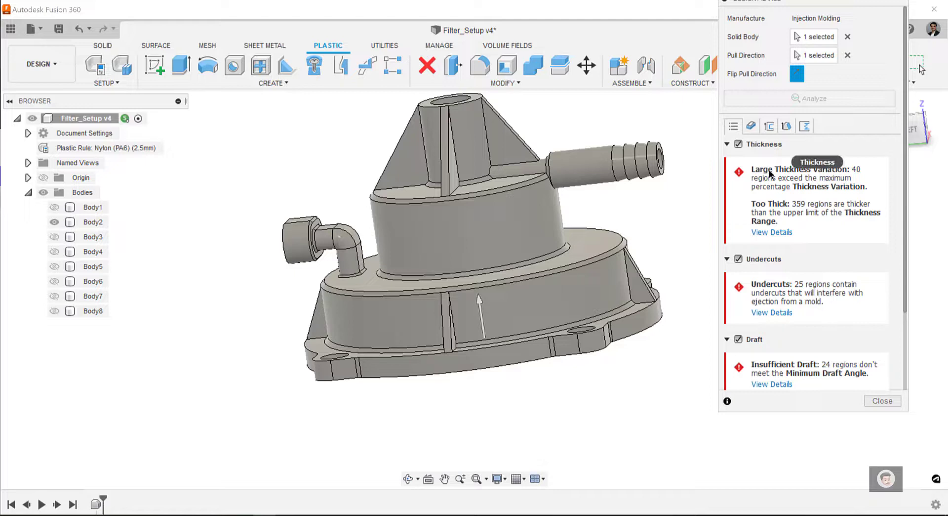
- Open the Thickness details, showing the problem regions in red
left_click(754, 126)
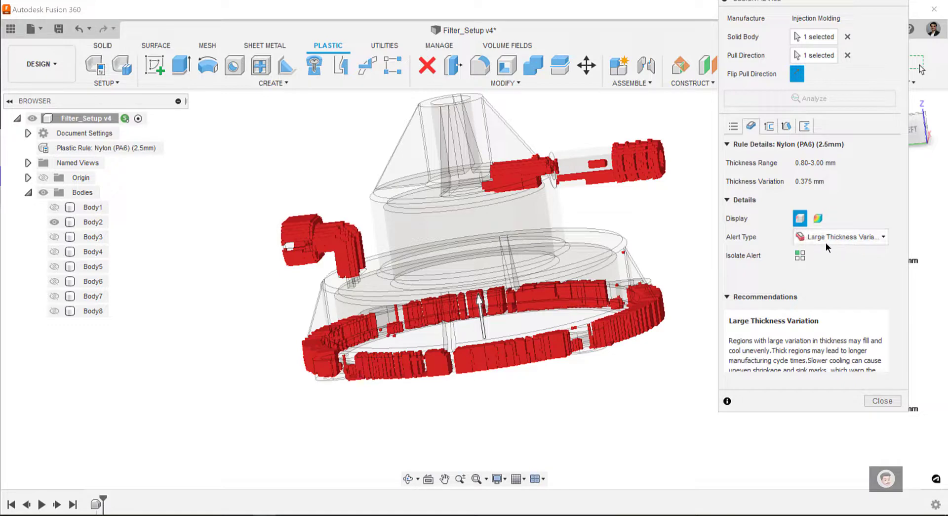
left_click(854, 239)
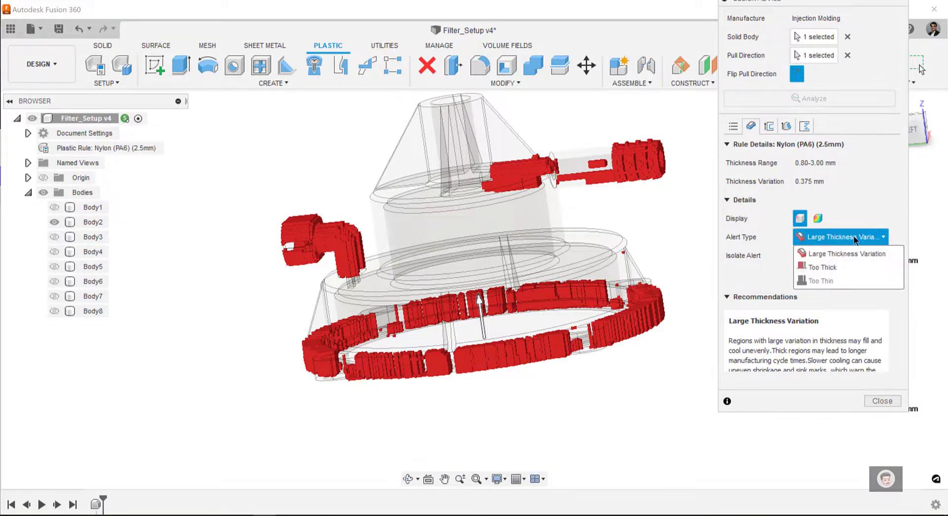
left_click(831, 267)
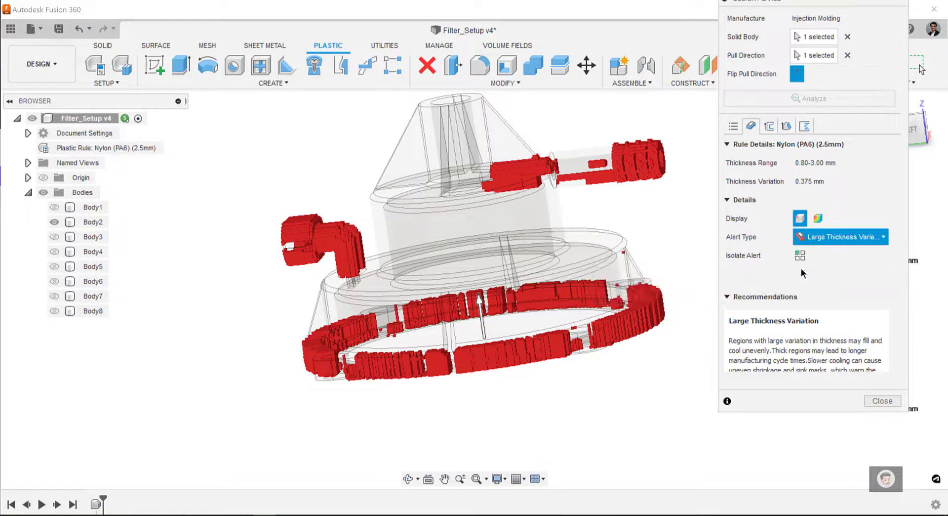
mouse_move(660, 244)
middle_mouse_down("shift")
mouse_move(643, 259)
mouse_move(507, 262)
mouse_move(602, 227)
mouse_move(601, 262)
mouse_move(475, 257)
mouse_move(481, 275)
mouse_move(504, 239)
mouse_move(649, 238)
mouse_move(627, 257)
mouse_move(637, 262)
mouse_move(652, 247)
middle_mouse_up("shift")
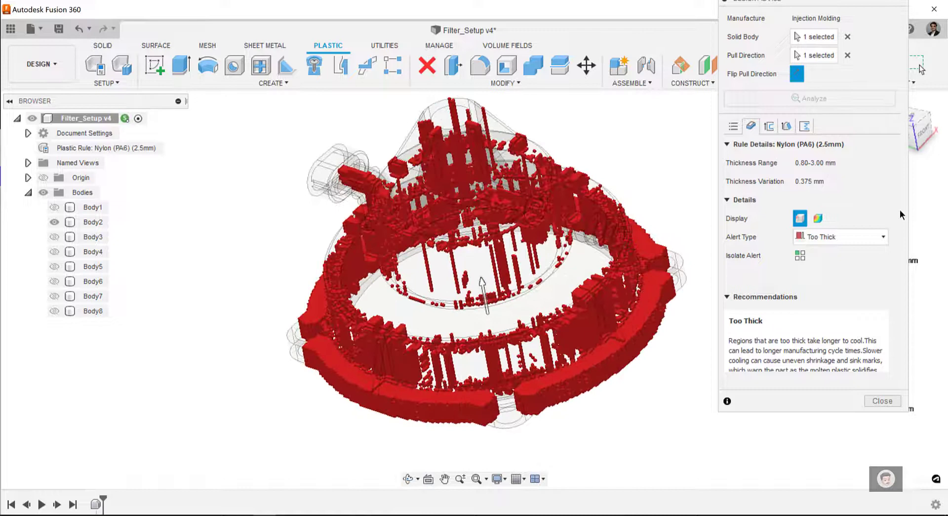
- Set Alert Type to Large Thickness Variation, toggle Isolate Alert on and off, and reframe the housing
left_click(834, 236)
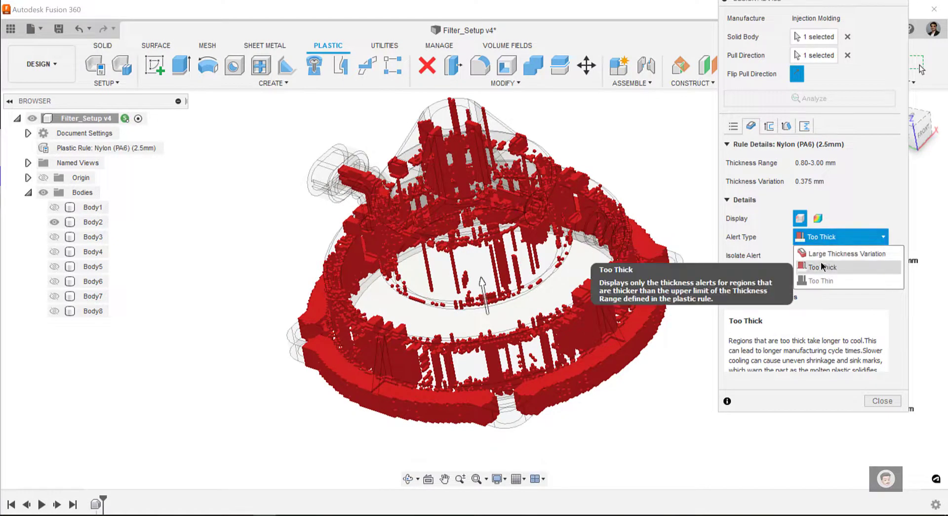
left_click(819, 253)
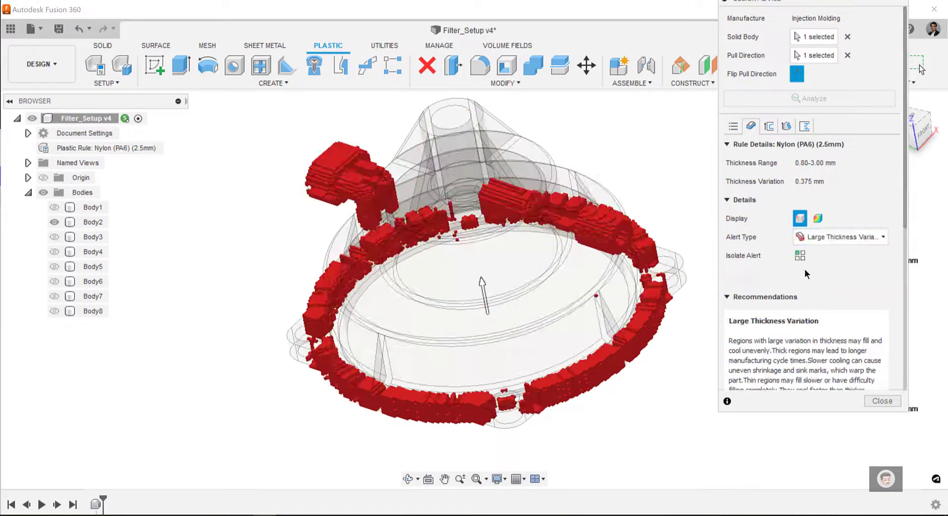
scroll(830, 299, "down", 5)
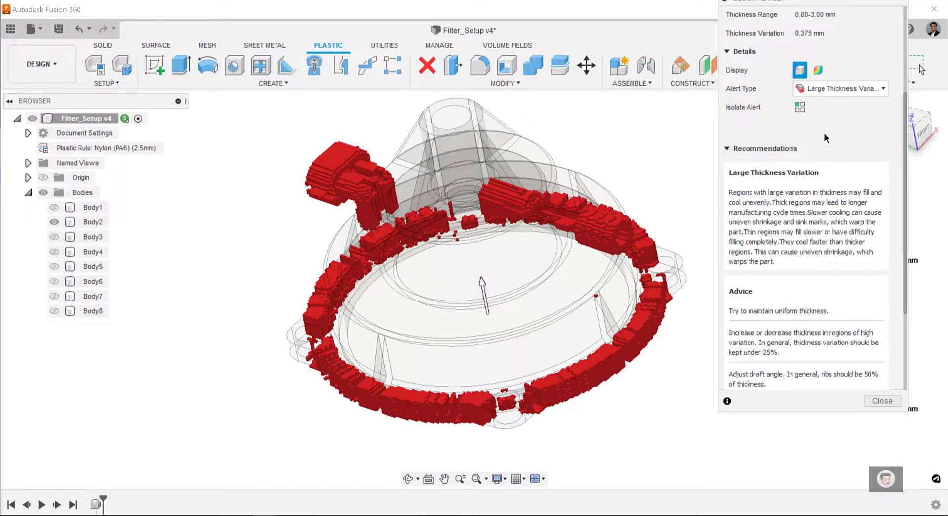
left_click(800, 106)
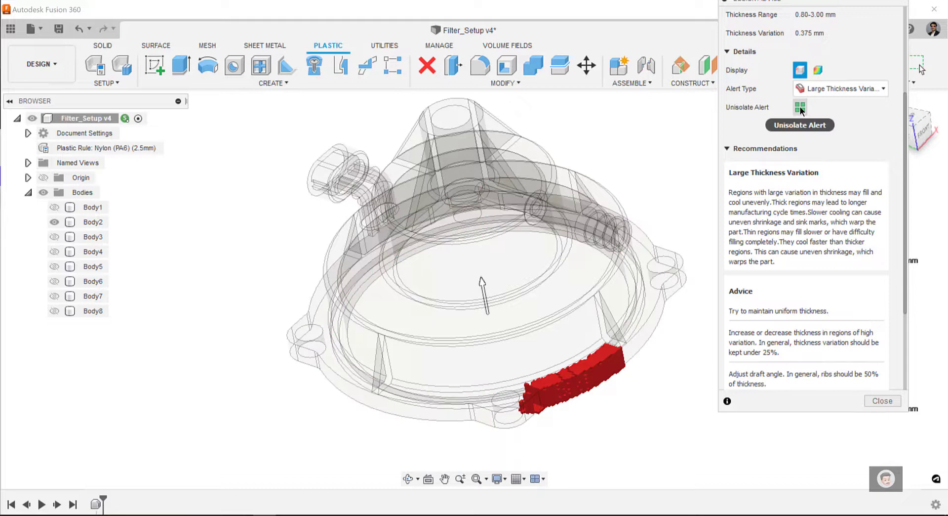
left_click(800, 108)
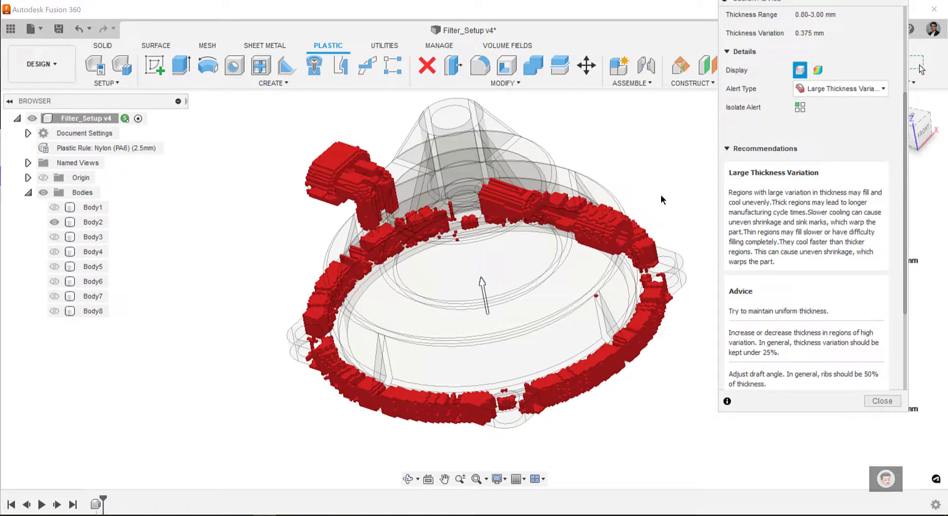
middle_click_drag(661, 194, 600, 262, "shift")
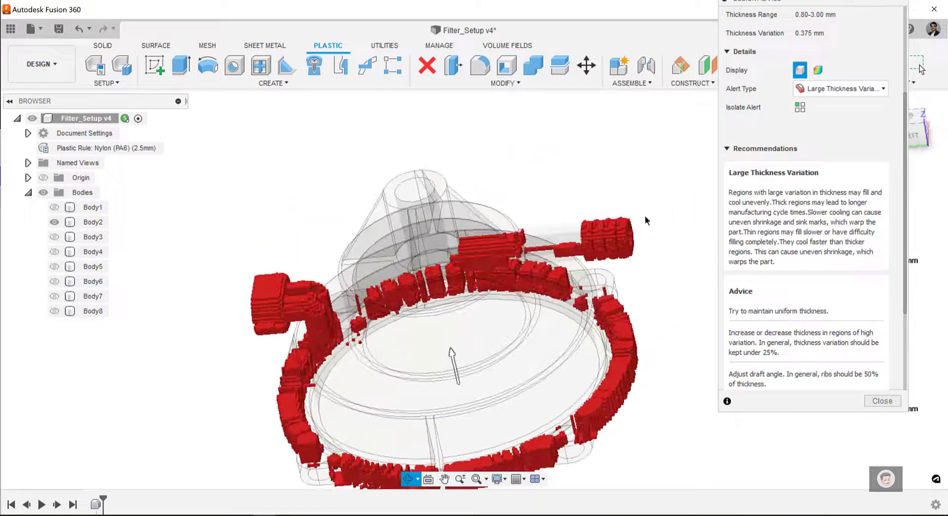
middle_click_drag(682, 233, 660, 207)
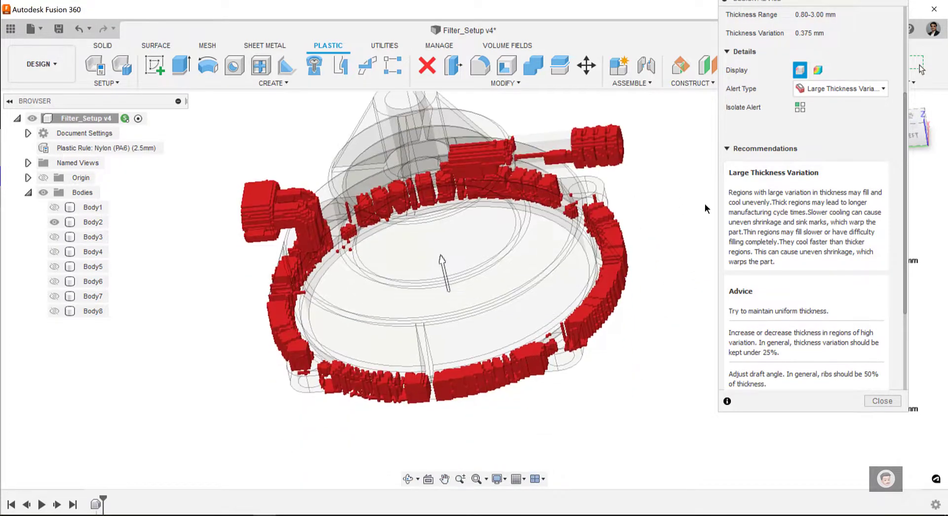
- Show the full-range thickness colour map and view the housing's top and sides
left_click(818, 70)
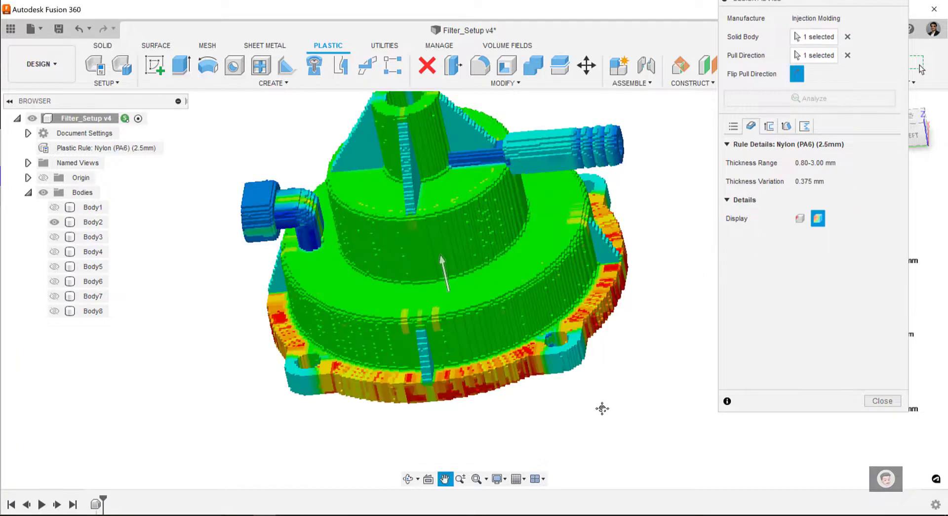
middle_click_drag(603, 408, 678, 277, "shift")
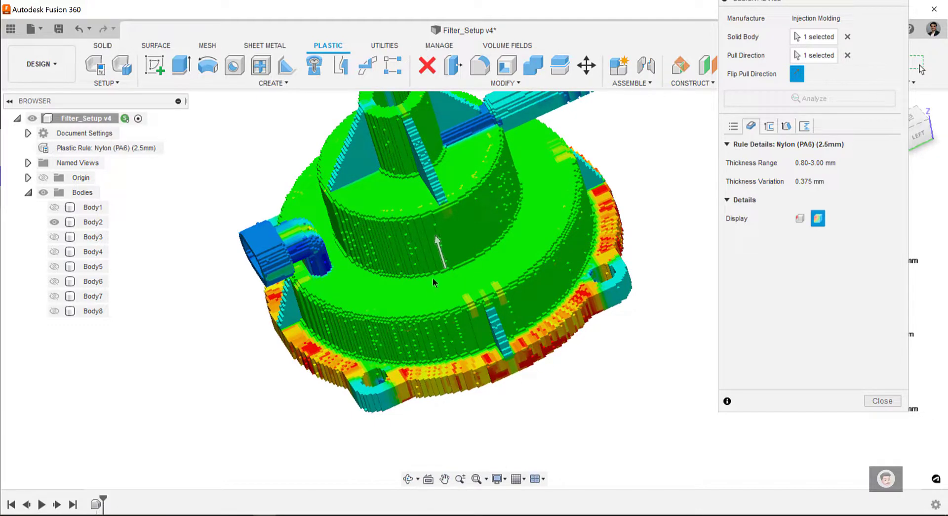
scroll(439, 334, "down", 2)
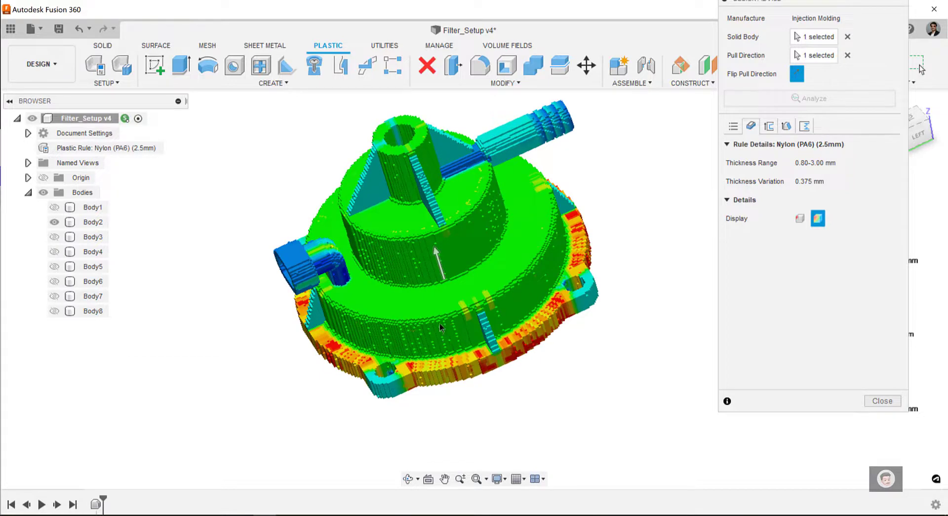
middle_click_drag(439, 326, 536, 318, "shift")
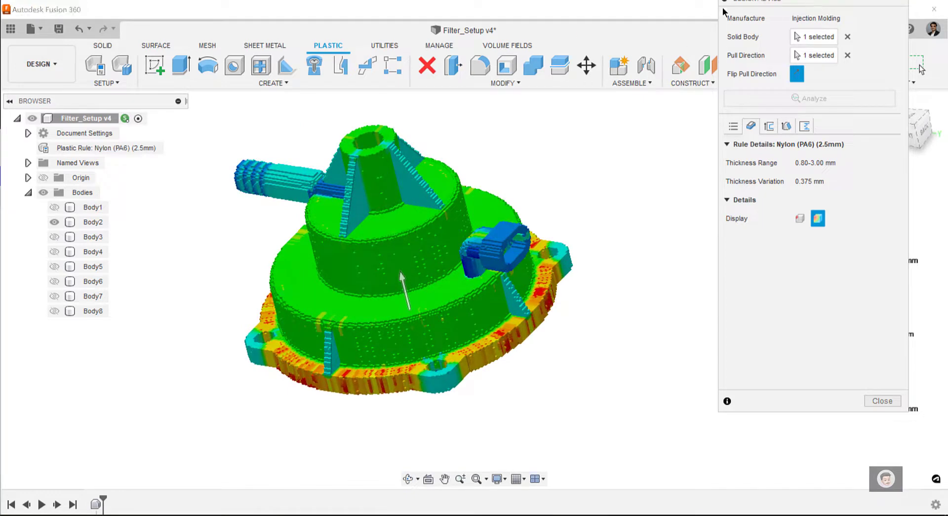
- Move the Design Advice panel clear of the colour legend and the bodies list
left_click_drag(807, 9, 50, 54)
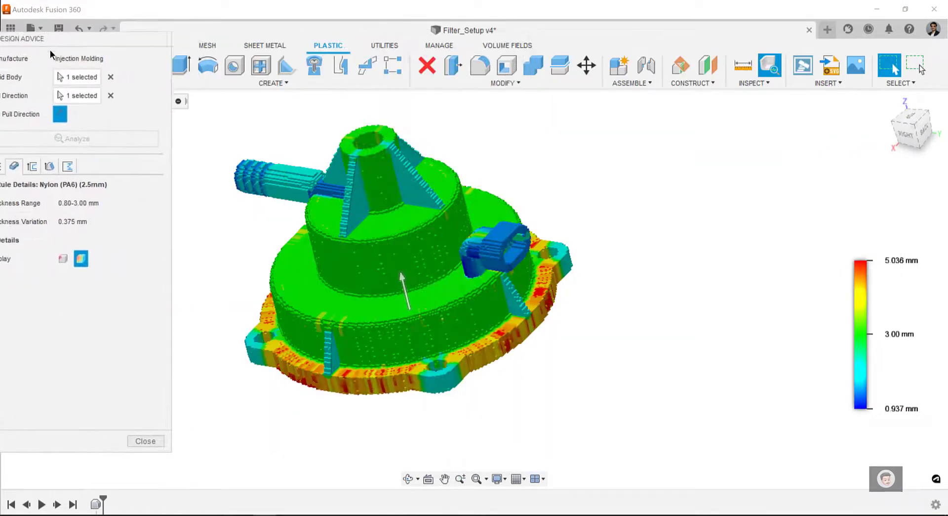
middle_click_drag(481, 310, 815, 297, "shift")
middle_click_drag(573, 292, 579, 281, "shift")
left_click_drag(111, 47, 262, 40)
- Show the Undercuts results, toggle Isolate Alert on and off, and scroll through the advice
left_click(166, 170)
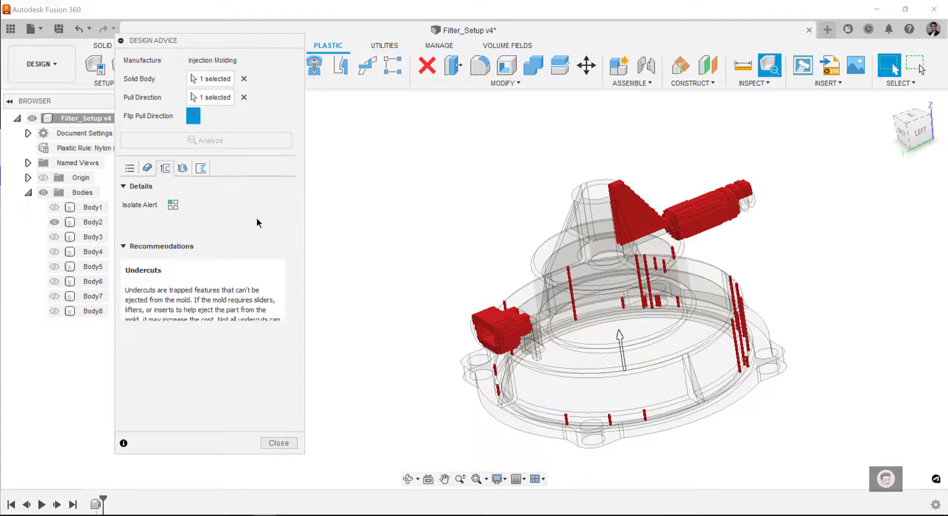
middle_click_drag(621, 320, 785, 321, "shift")
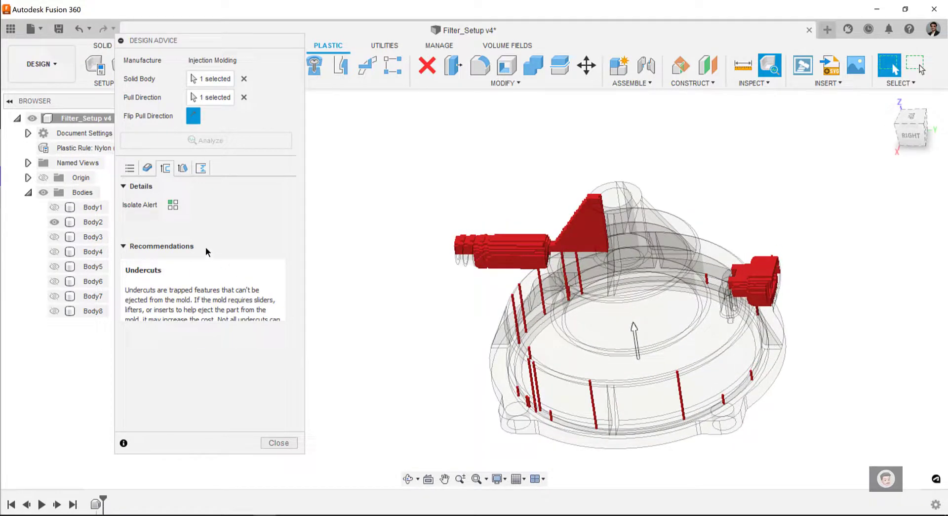
left_click(172, 205)
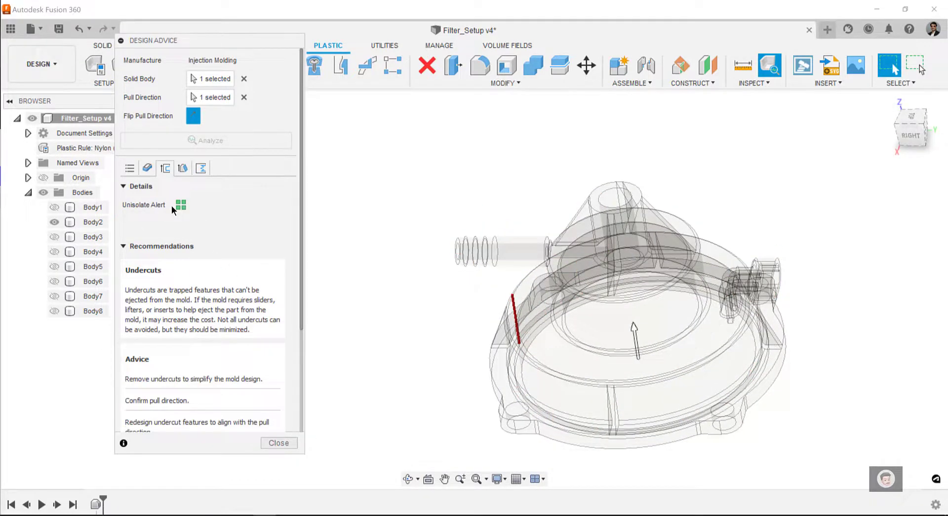
left_click(181, 204)
mouse_move(438, 290)
middle_mouse_down("shift")
mouse_move(528, 285)
mouse_move(425, 281)
mouse_move(437, 287)
middle_mouse_up("shift")
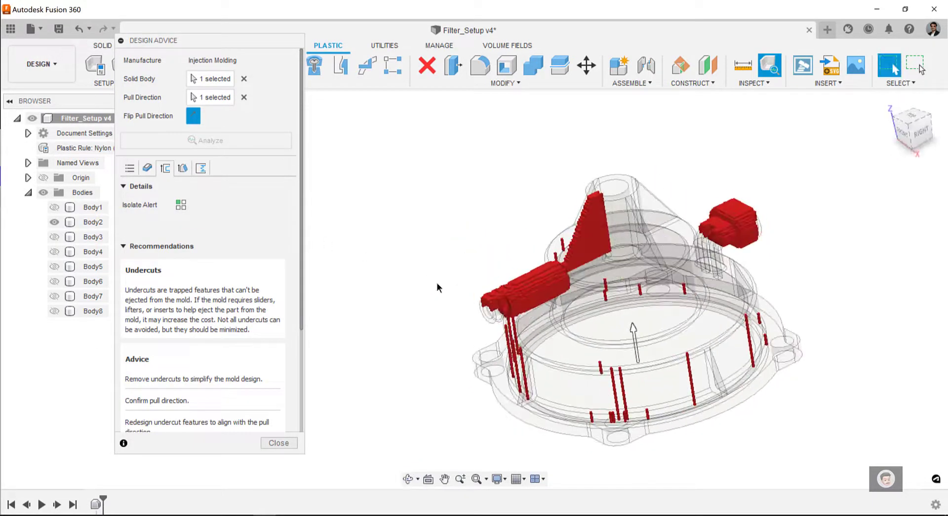
scroll(179, 338, "down", 5)
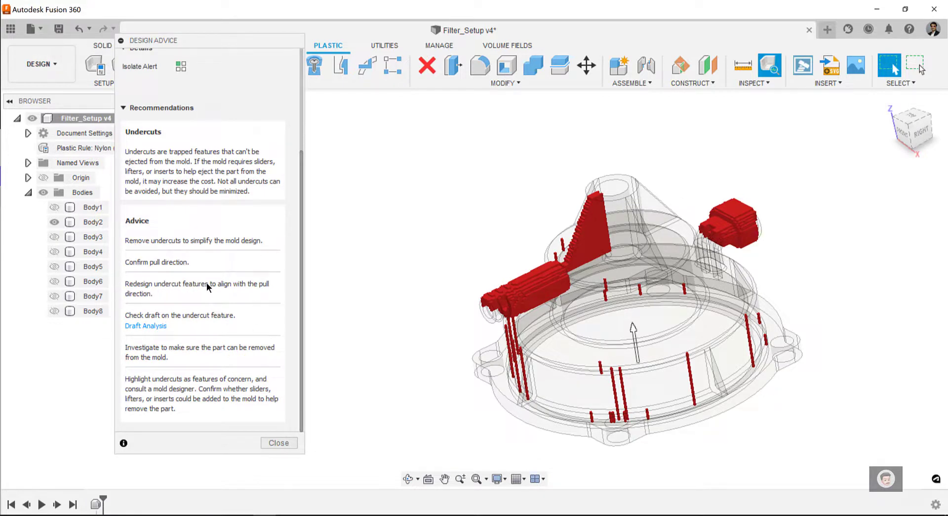
scroll(207, 286, "up", 5)
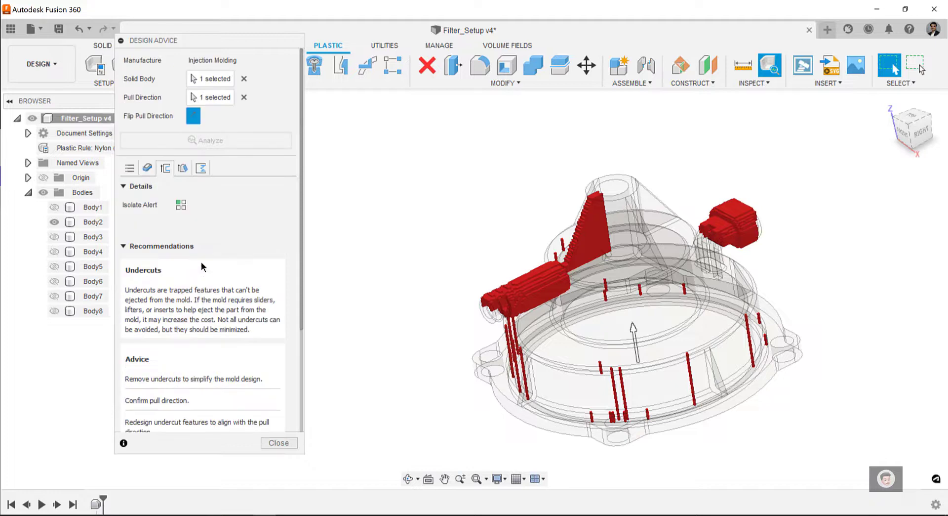
left_click(183, 170)
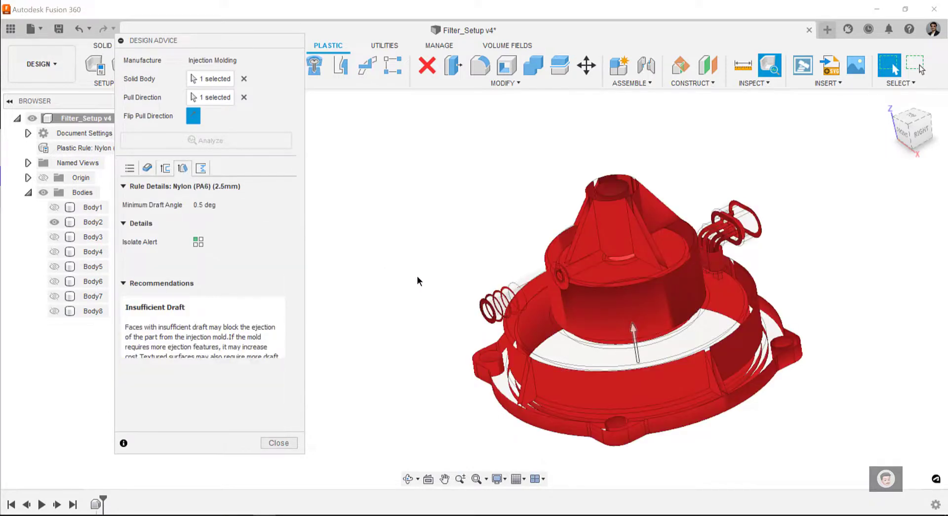
middle_click_drag(417, 281, 492, 201, "shift")
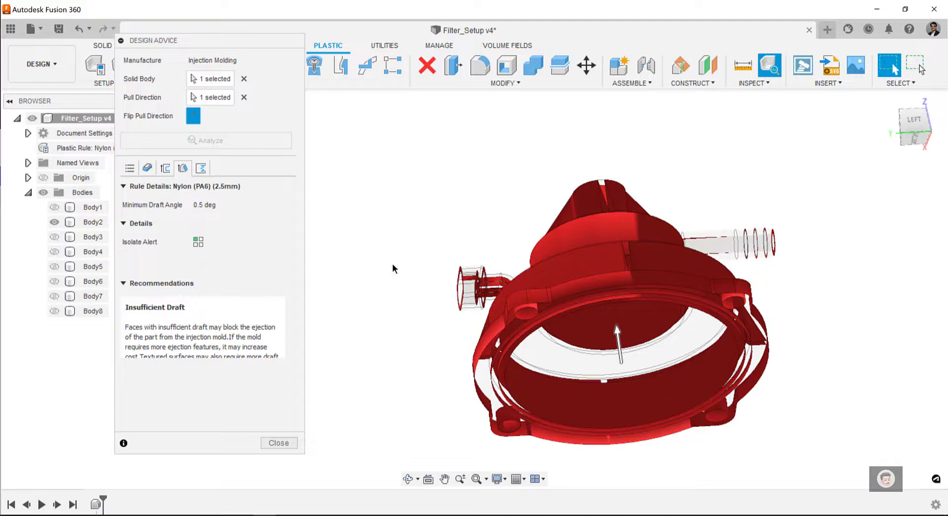
middle_click_drag(452, 276, 364, 347, "shift")
key("Escape")
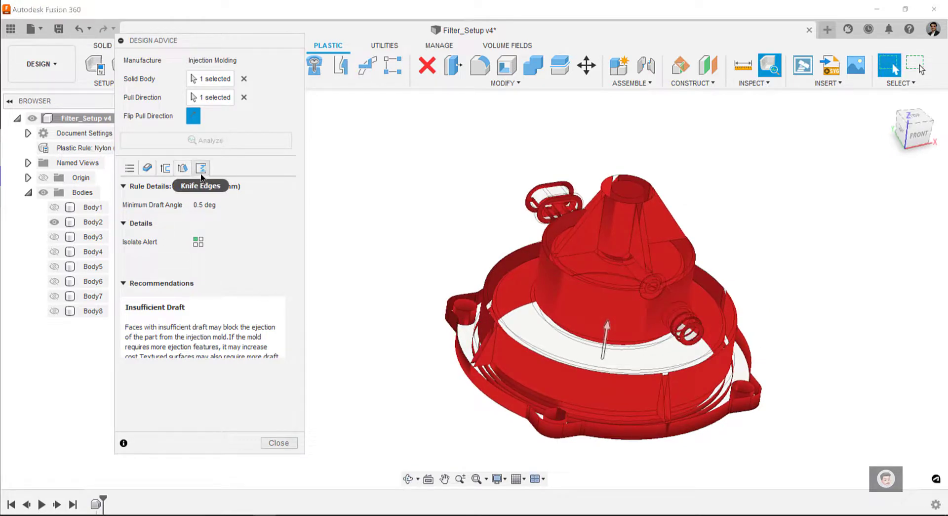
- Inspect the housing's 1.00 mm knife-edge markings from several angles, then close Design Advice
middle_click_drag(468, 287, 324, 225, "shift")
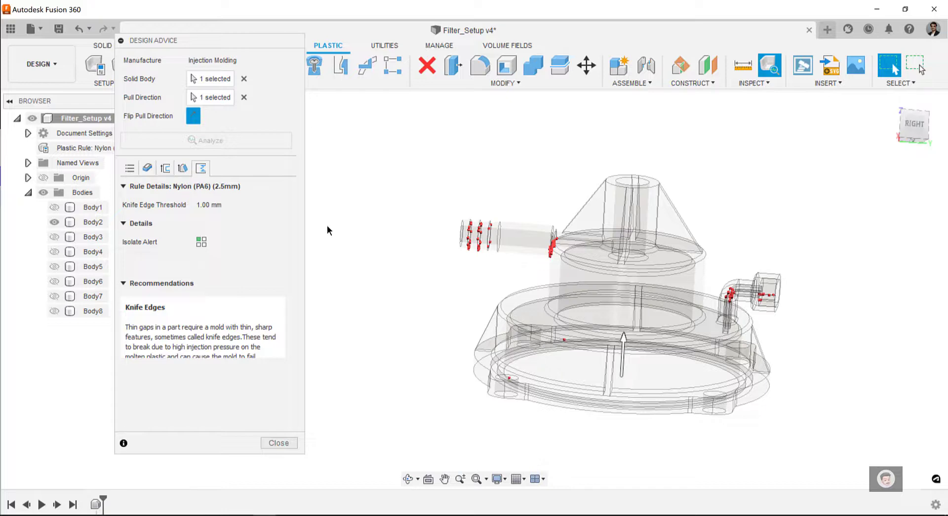
middle_click_drag(328, 229, 345, 239, "shift")
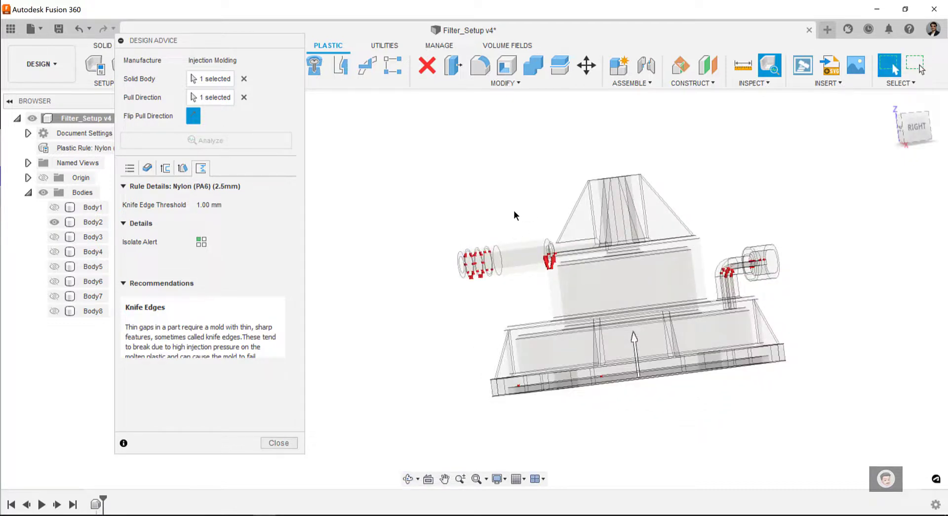
middle_click_drag(590, 279, 573, 291, "shift")
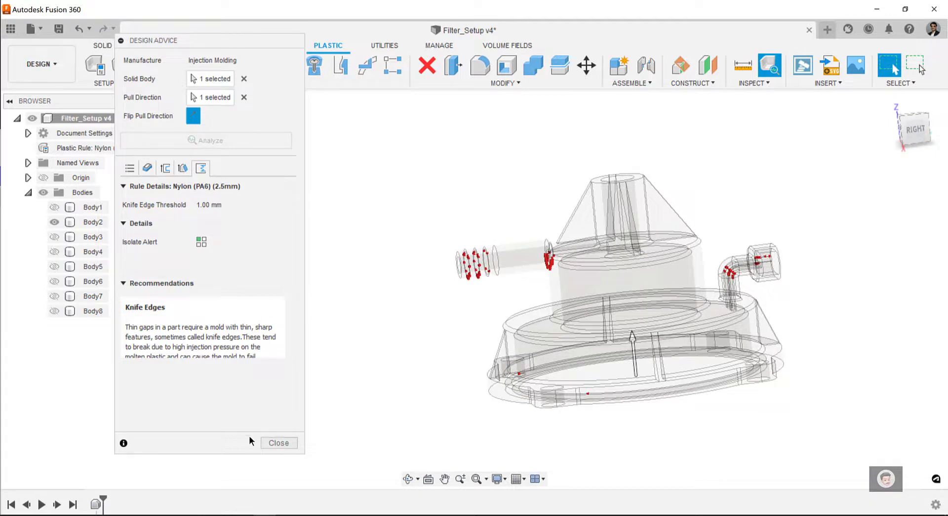
left_click(278, 443)
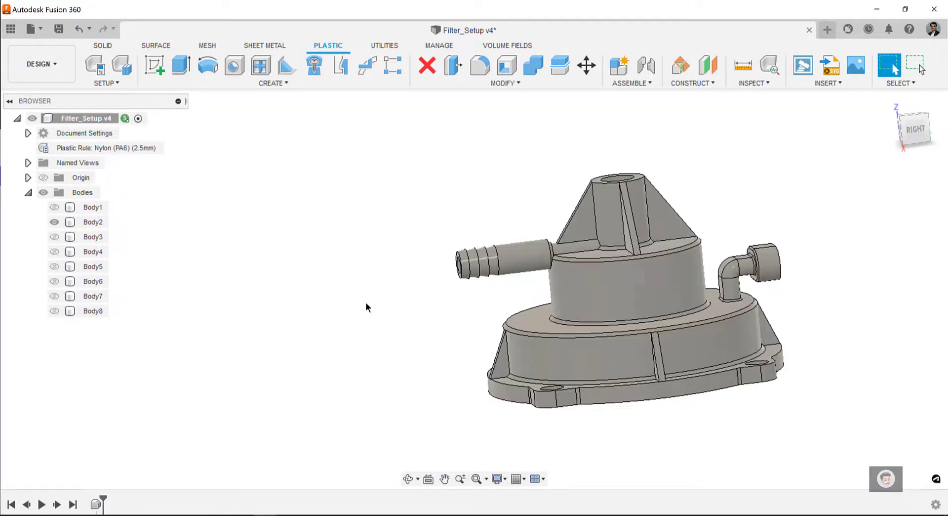
middle_click_drag(366, 309, 181, 332, "shift")
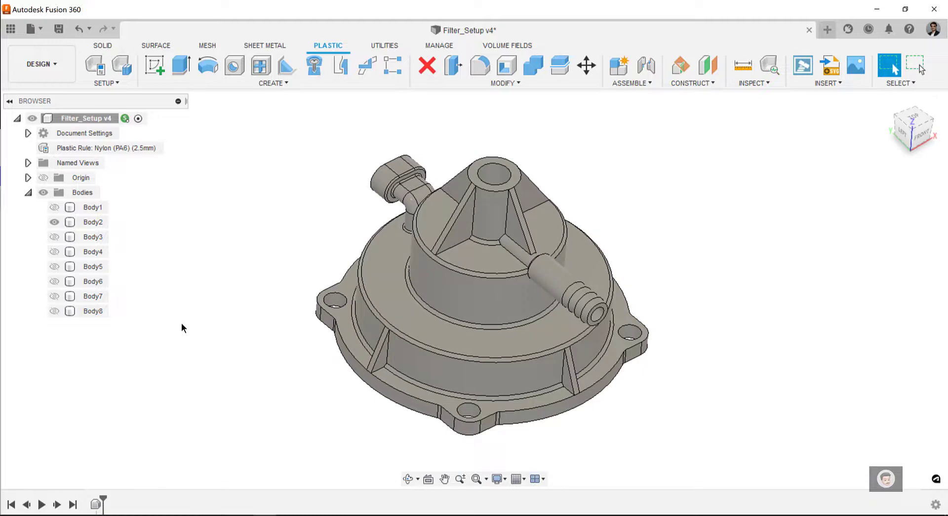